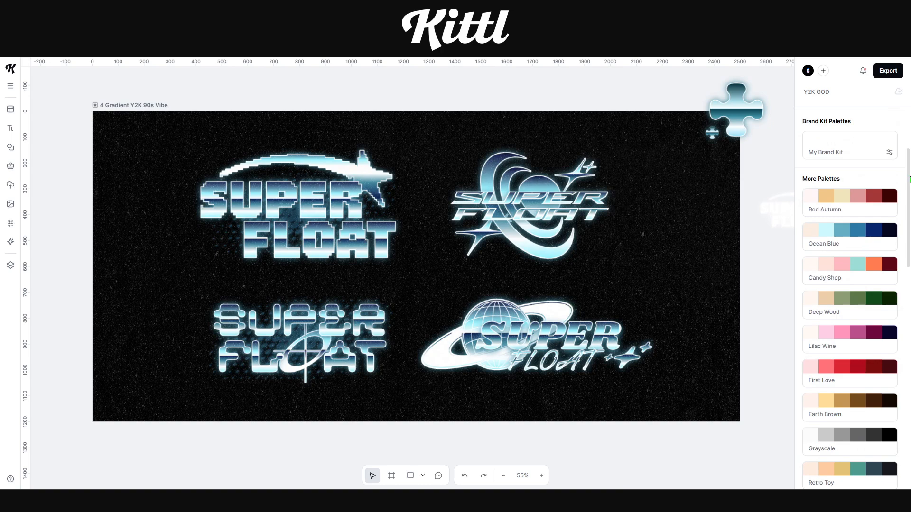
Step: Recolor the Super Float logos with preset palettes, applying Deep Wood to the lower-left logo and First Love to the pixel logo
{"action": "scroll", "coordinate": [908, 204], "scroll_direction": "down", "scroll_amount": 5}
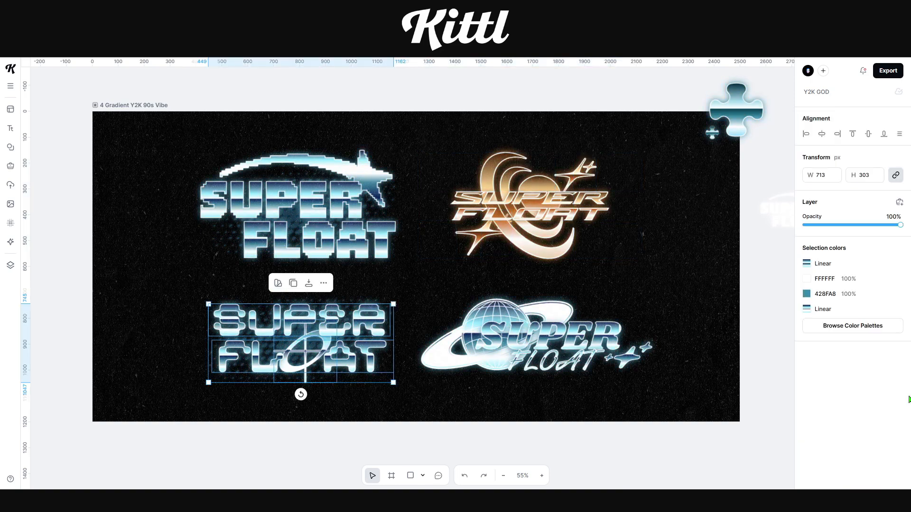
{"action": "left_click", "coordinate": [864, 325]}
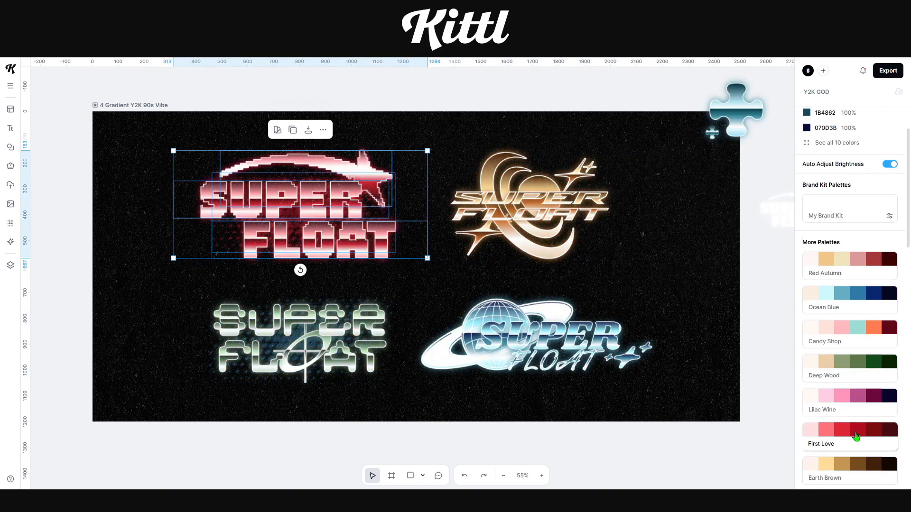
{"action": "left_click", "coordinate": [716, 334]}
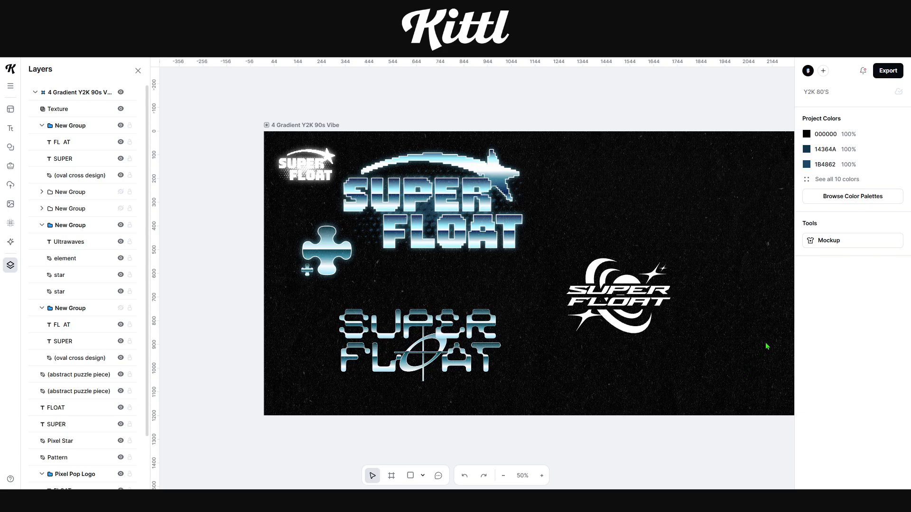
Step: Paste the copied chrome gradient style onto the swirl element of the white Super Float logo
{"action": "scroll", "coordinate": [766, 341], "scroll_direction": "up", "scroll_amount": 3}
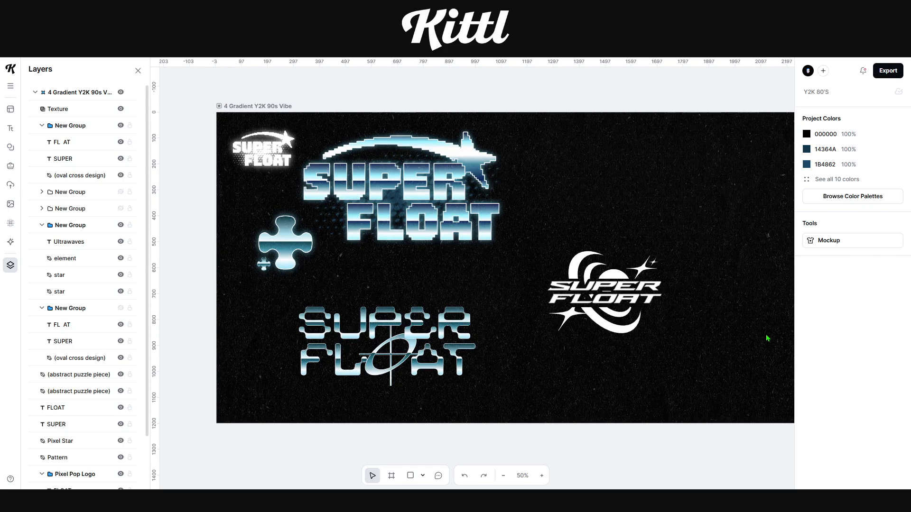
{"action": "scroll", "coordinate": [655, 289], "scroll_direction": "up", "scroll_amount": 6}
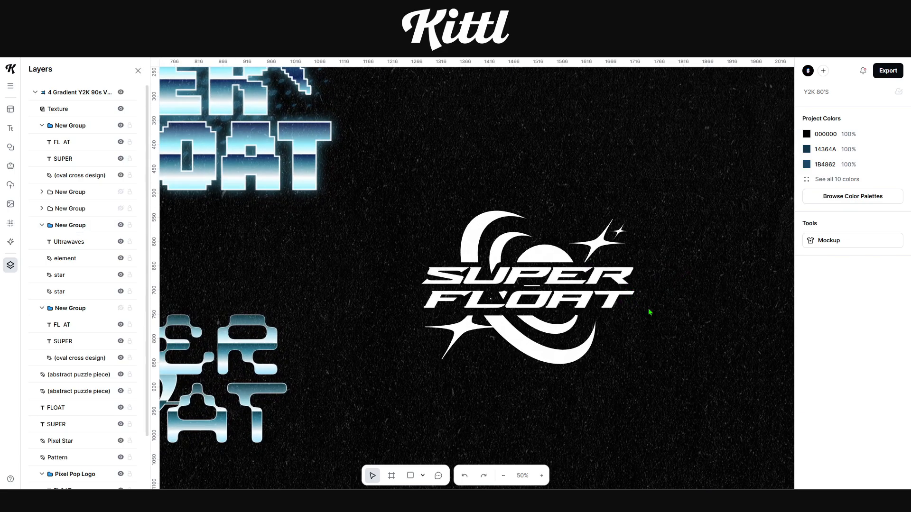
{"action": "left_click", "coordinate": [529, 359]}
{"action": "left_click", "coordinate": [526, 358]}
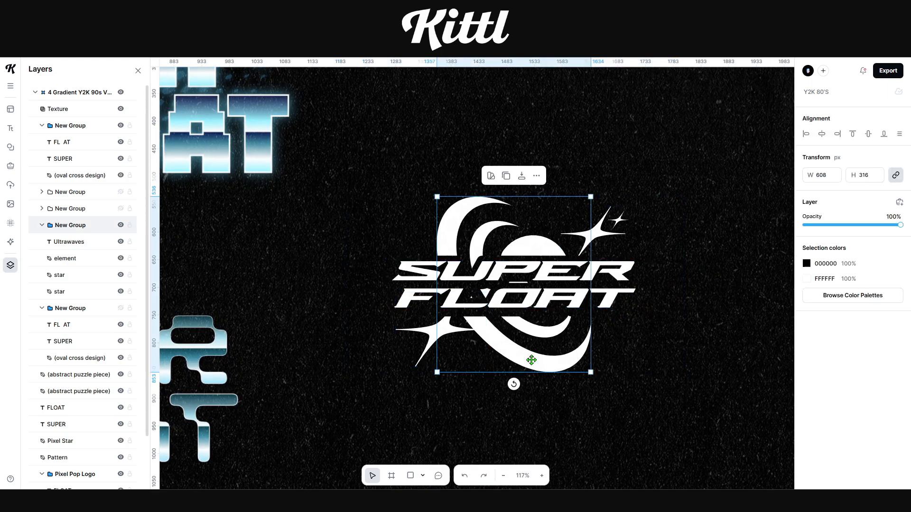
{"action": "right_click", "coordinate": [532, 364]}
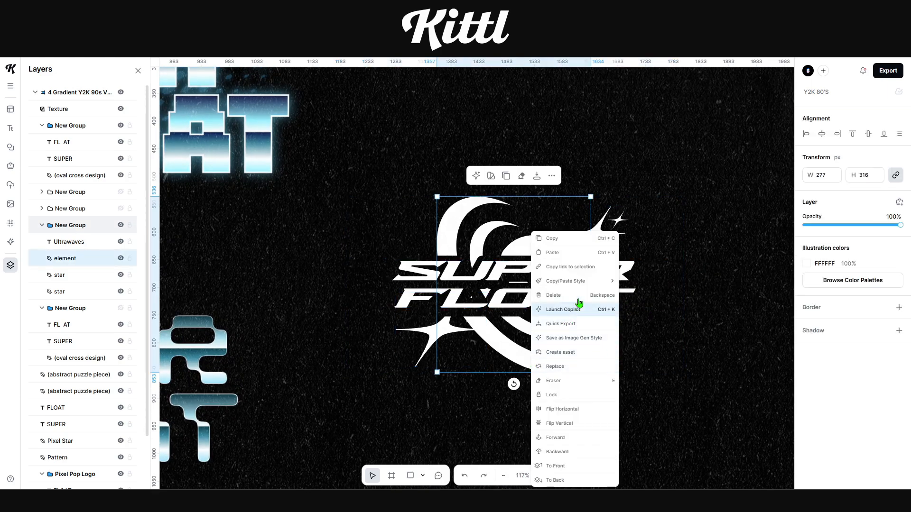
{"action": "mouse_move", "coordinate": [598, 281]}
{"action": "left_click", "coordinate": [640, 295]}
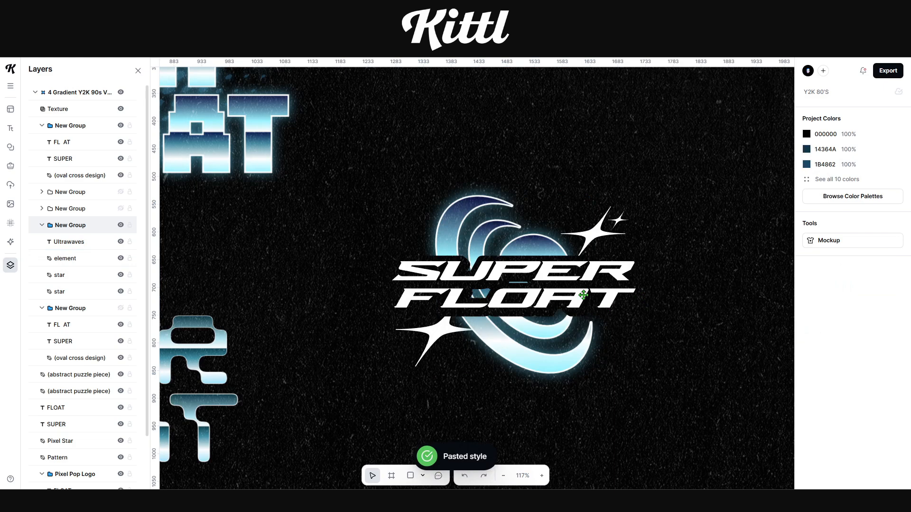
Step: Paste the copied gradient style onto both star elements of the swirl logo
{"action": "left_click", "coordinate": [596, 236]}
{"action": "left_click", "coordinate": [596, 236]}
{"action": "right_click", "coordinate": [596, 236]}
{"action": "mouse_move", "coordinate": [627, 295]}
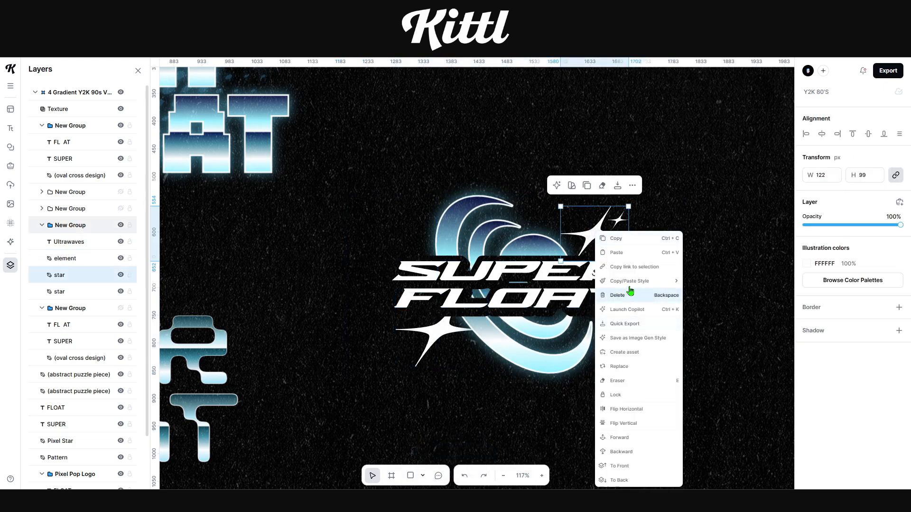
{"action": "left_click", "coordinate": [694, 298]}
{"action": "left_click", "coordinate": [432, 338]}
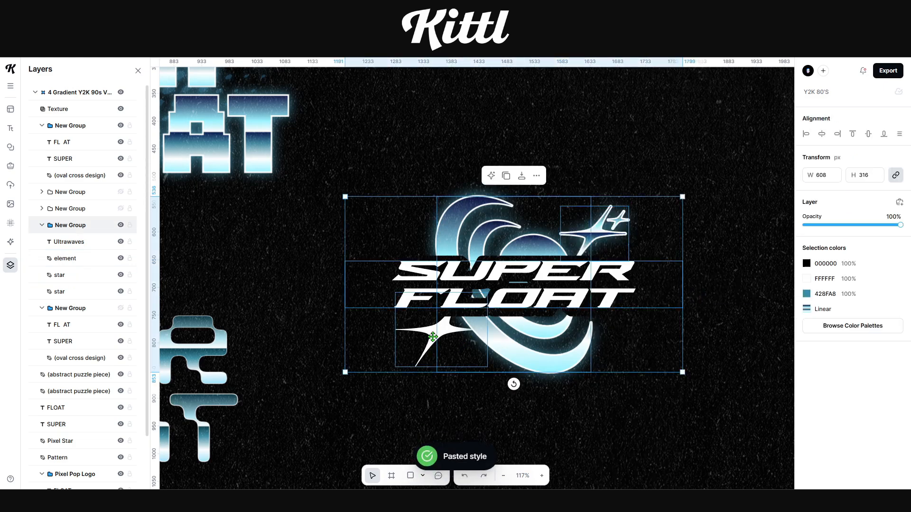
{"action": "left_click", "coordinate": [433, 337]}
{"action": "right_click", "coordinate": [434, 337]}
{"action": "mouse_move", "coordinate": [489, 287]}
{"action": "left_click", "coordinate": [544, 294]}
Step: Paste the copied gradient style onto the SUPER FLOAT text of the swirl logo
{"action": "left_click", "coordinate": [509, 298]}
{"action": "right_click", "coordinate": [528, 298]}
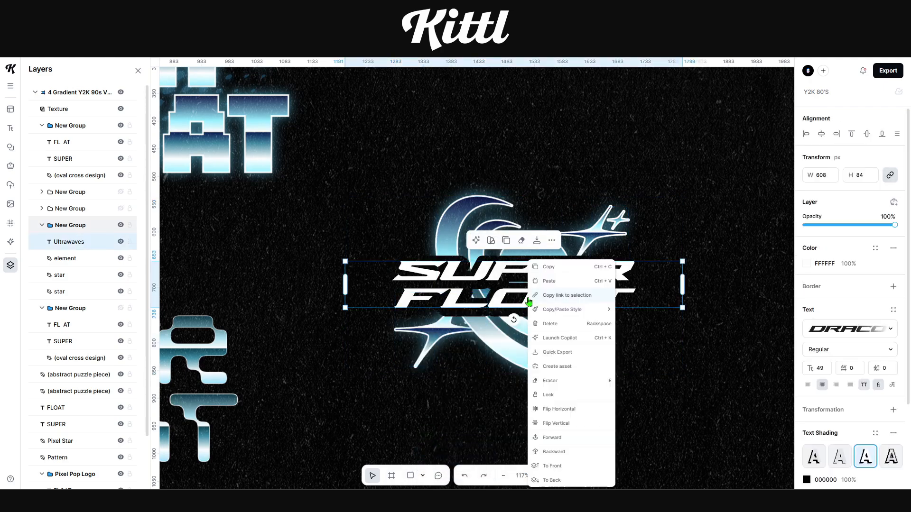
{"action": "mouse_move", "coordinate": [583, 315]}
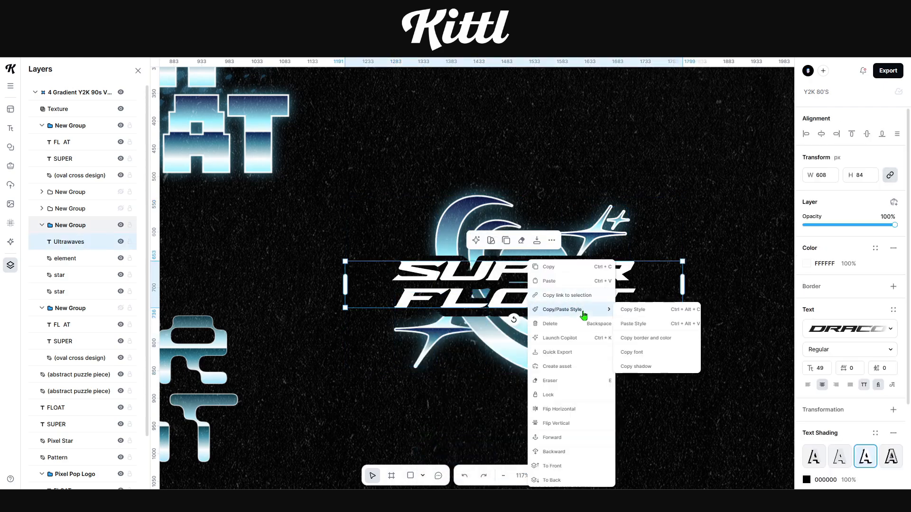
{"action": "left_click", "coordinate": [633, 324]}
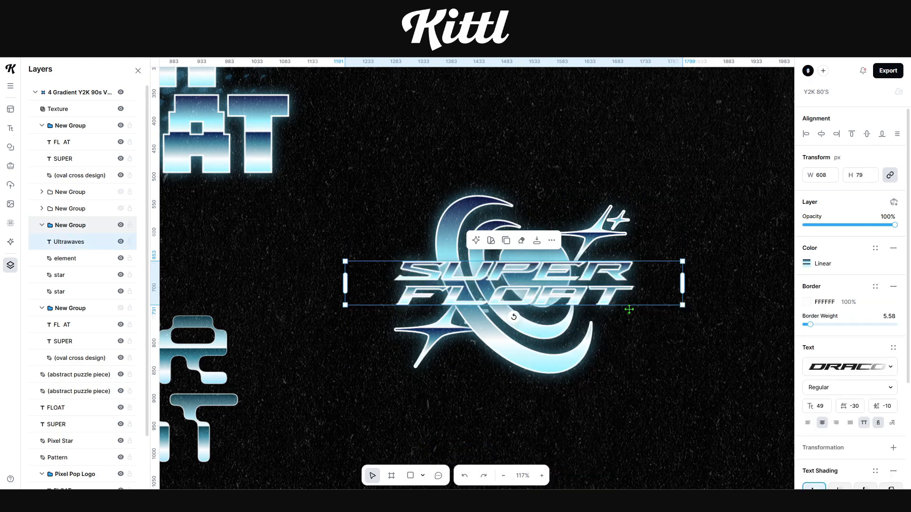
{"action": "mouse_move", "coordinate": [811, 324]}
{"action": "left_mouse_down"}
{"action": "mouse_move", "coordinate": [826, 326]}
{"action": "mouse_move", "coordinate": [806, 329]}
{"action": "left_mouse_up"}
{"action": "key", "text": "ctrl+z"}
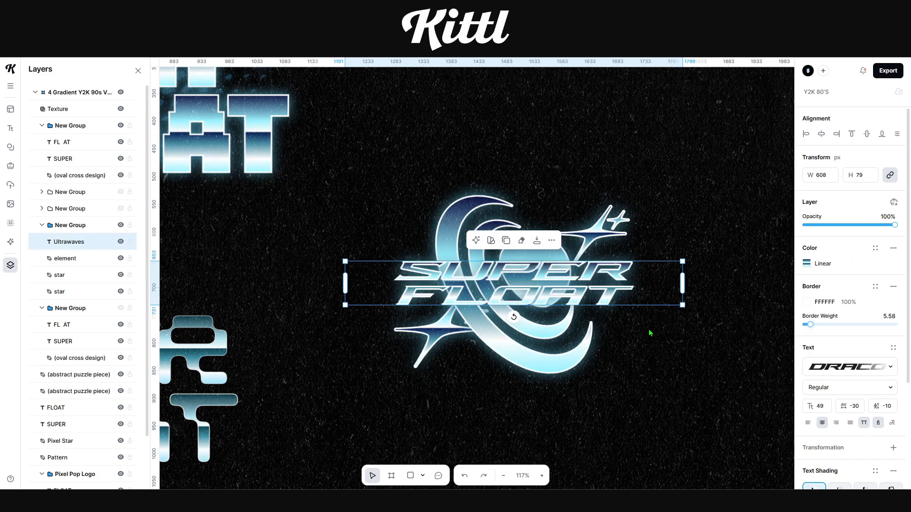
{"action": "left_click_drag", "start_coordinate": [683, 261], "coordinate": [684, 260]}
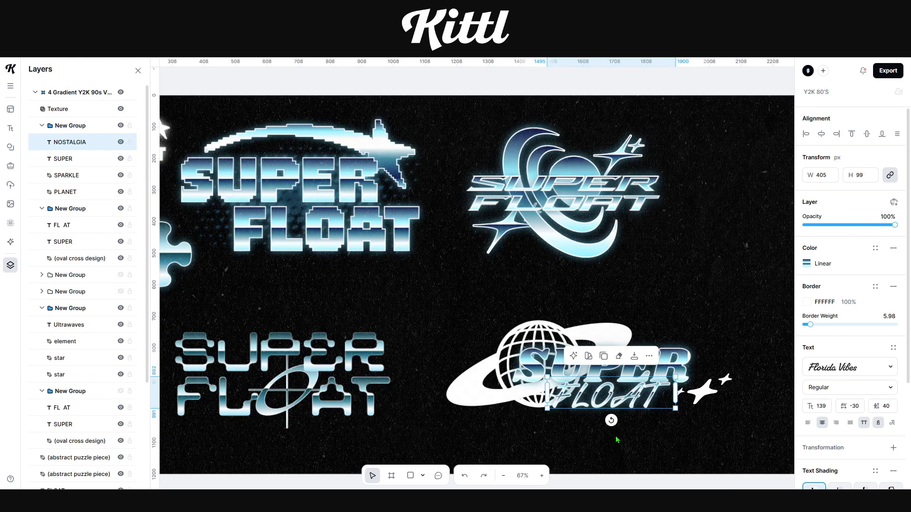
Step: Paste the copied gradient style onto the sparkle and planet elements of the lower-right logo
{"action": "left_click", "coordinate": [617, 439]}
{"action": "left_click", "coordinate": [700, 390]}
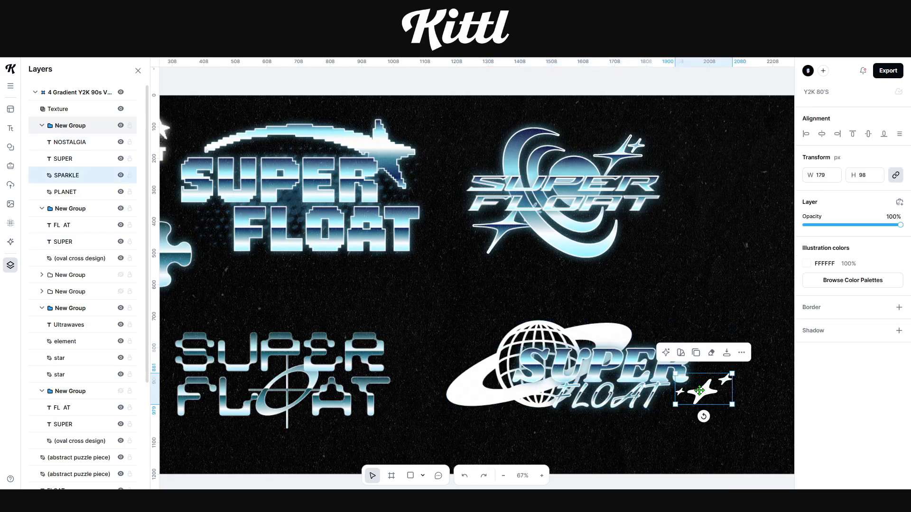
{"action": "right_click", "coordinate": [699, 391]}
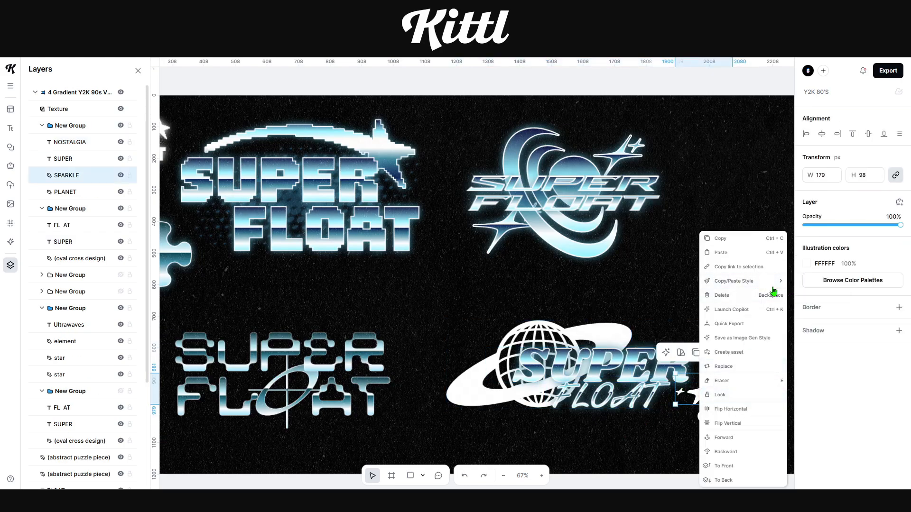
{"action": "left_click", "coordinate": [806, 295]}
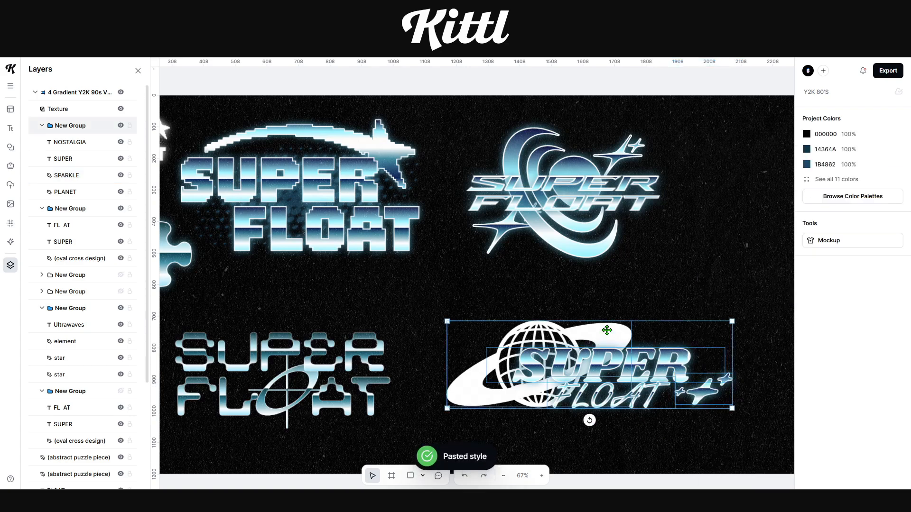
{"action": "left_click", "coordinate": [604, 337]}
{"action": "right_click", "coordinate": [605, 336]}
{"action": "mouse_move", "coordinate": [658, 286]}
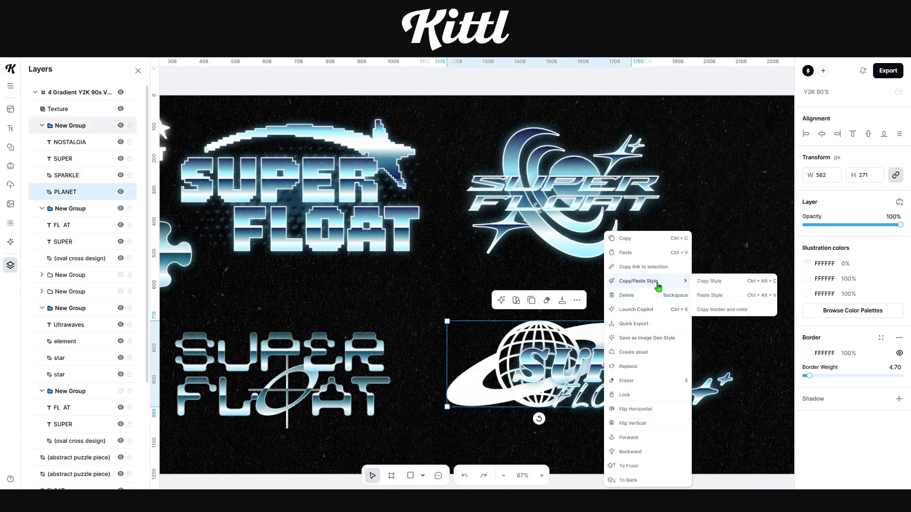
{"action": "left_click", "coordinate": [711, 294]}
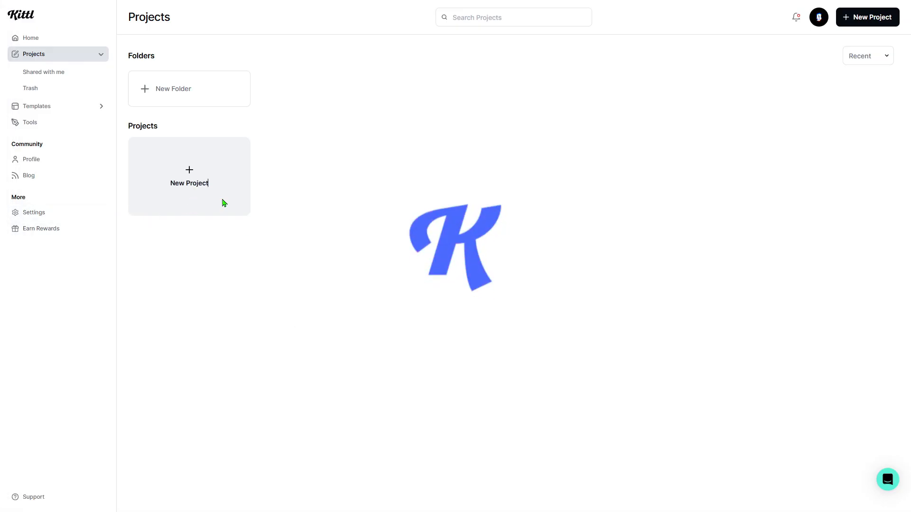
Step: Create a new project with a 2000 × 2000 px artboard and add the headline text GRADIENT
{"action": "left_click", "coordinate": [223, 202]}
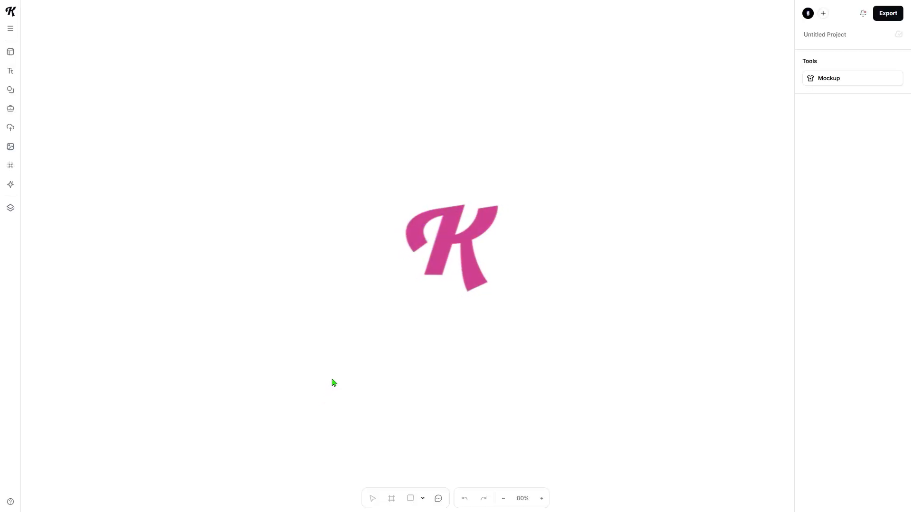
{"action": "type", "text": "20"}
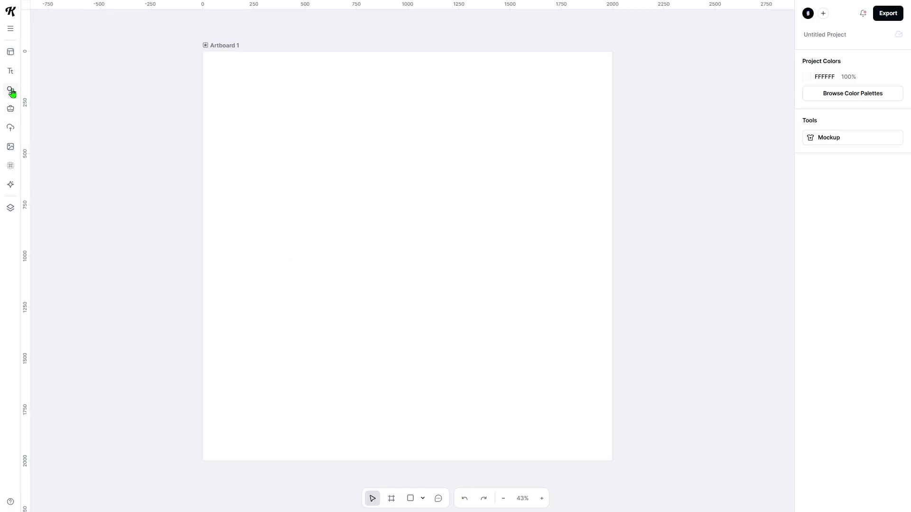
{"action": "left_click", "coordinate": [14, 76]}
{"action": "left_click", "coordinate": [85, 35]}
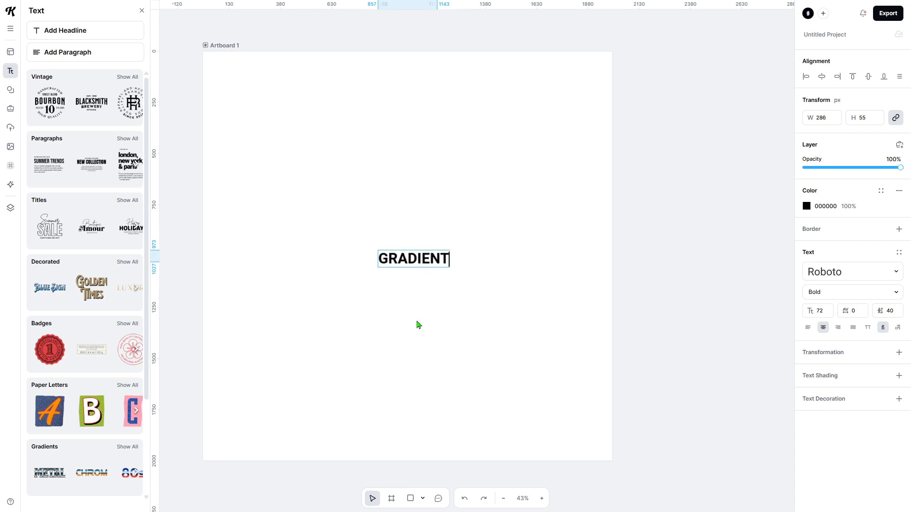
{"action": "key", "text": "Escape"}
Step: Enlarge the GRADIENT headline to about font size 278 and centre it on the artboard
{"action": "left_click_drag", "start_coordinate": [349, 265], "coordinate": [289, 258]}
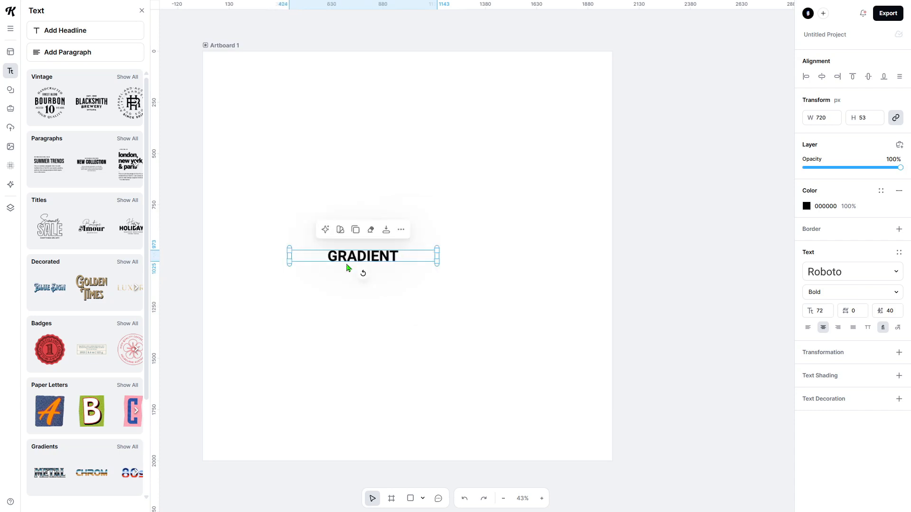
{"action": "left_click_drag", "start_coordinate": [436, 249], "coordinate": [787, 138]}
{"action": "left_click_drag", "start_coordinate": [587, 236], "coordinate": [454, 267]}
{"action": "left_click_drag", "start_coordinate": [524, 250], "coordinate": [387, 268]}
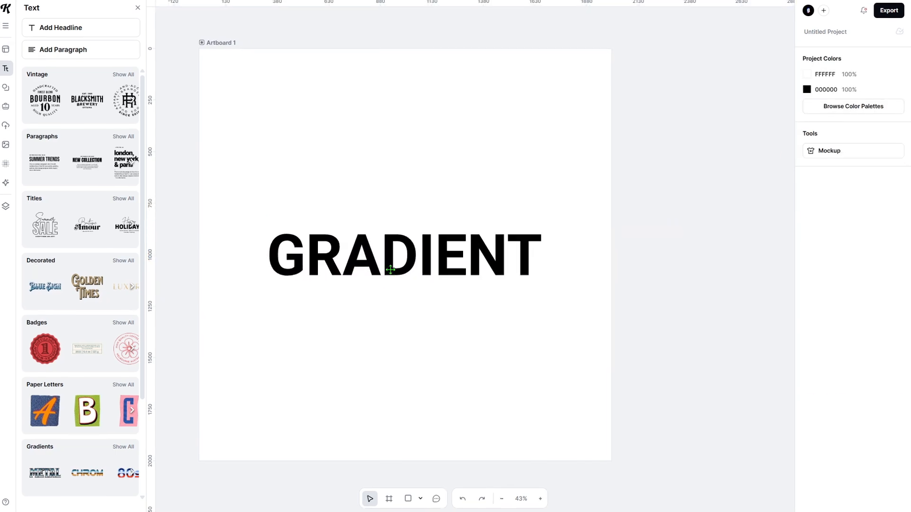
Step: Change the GRADIENT text's fill from a solid color to a linear gradient
{"action": "left_click", "coordinate": [390, 270]}
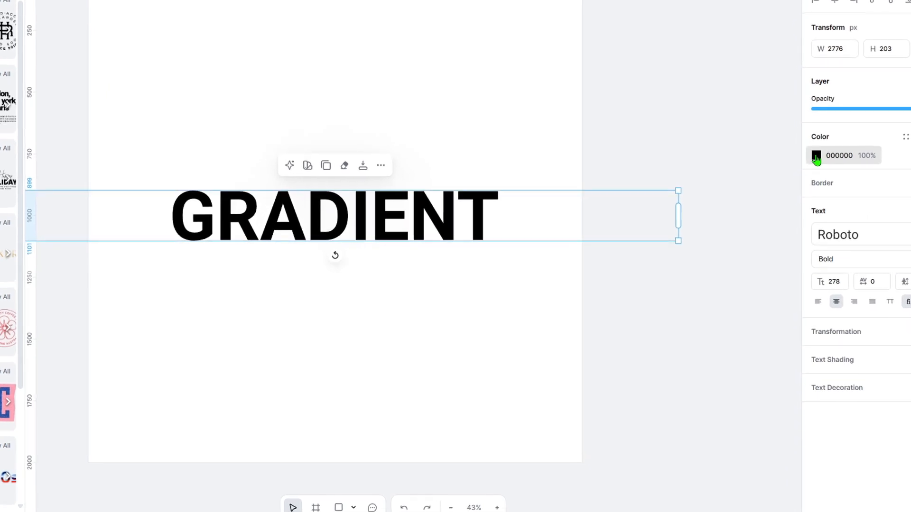
{"action": "left_click", "coordinate": [813, 167]}
{"action": "left_click", "coordinate": [692, 150]}
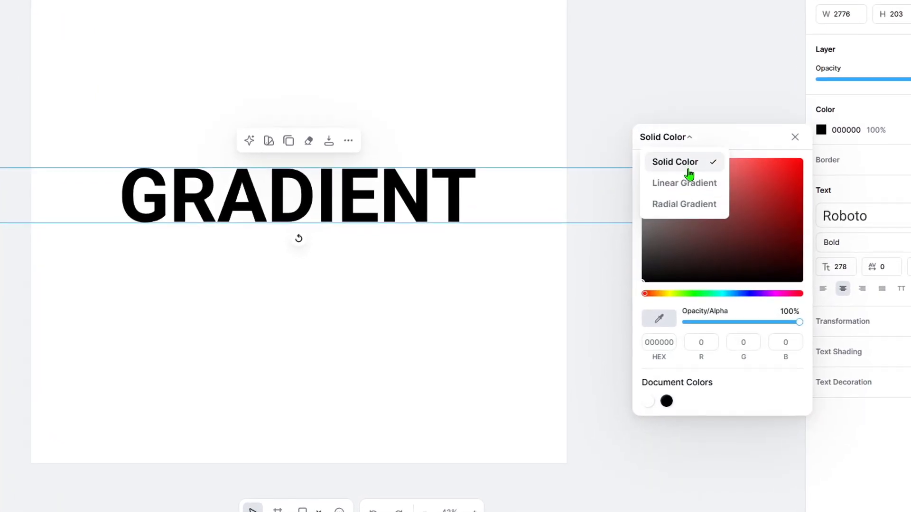
{"action": "left_click", "coordinate": [690, 195]}
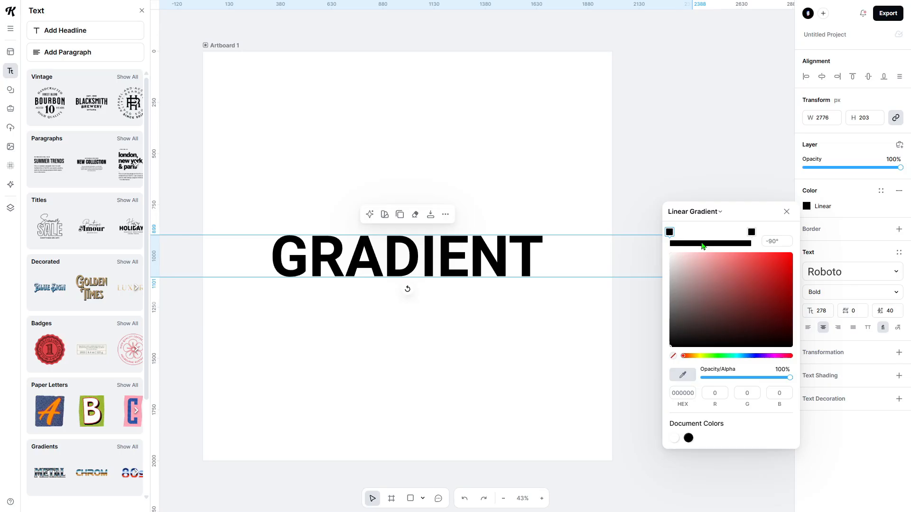
Step: Color one gradient stop blue 496BA2, set it close beside the black stop for a sharp mid-text edge, and add a white stop
{"action": "mouse_move", "coordinate": [724, 288]}
{"action": "left_mouse_down"}
{"action": "mouse_move", "coordinate": [760, 267]}
{"action": "mouse_move", "coordinate": [736, 287]}
{"action": "left_mouse_up"}
{"action": "mouse_move", "coordinate": [746, 357]}
{"action": "left_mouse_down"}
{"action": "mouse_move", "coordinate": [737, 357]}
{"action": "mouse_move", "coordinate": [748, 356]}
{"action": "left_mouse_up"}
{"action": "left_click_drag", "start_coordinate": [749, 234], "coordinate": [705, 236]}
{"action": "left_click_drag", "start_coordinate": [669, 232], "coordinate": [720, 240]}
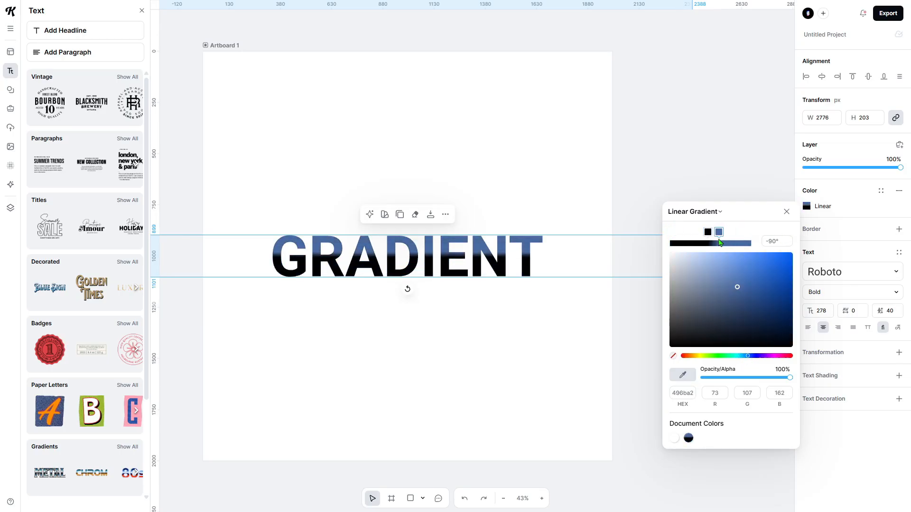
{"action": "left_click", "coordinate": [687, 243]}
{"action": "left_click_drag", "start_coordinate": [740, 306], "coordinate": [628, 221]}
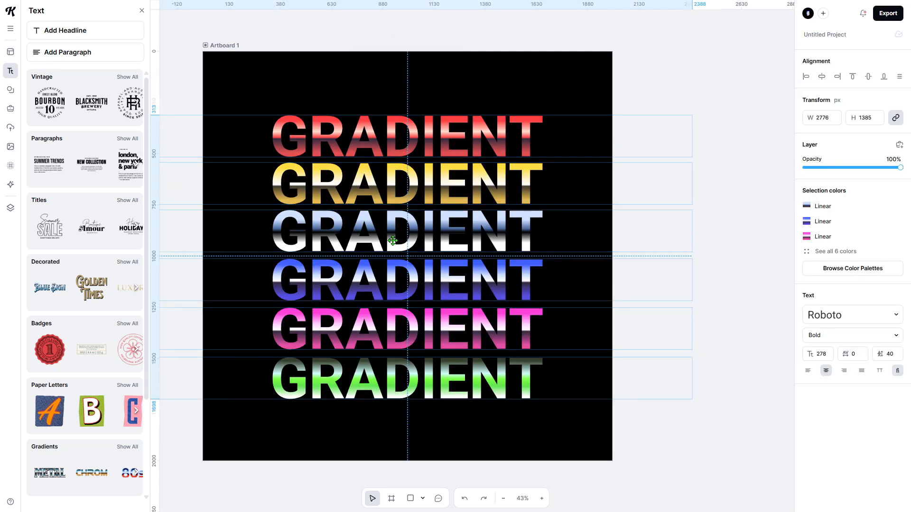
Step: Rename the project as 80'S TEMPLATE (Copy)
{"action": "left_click", "coordinate": [825, 34]}
{"action": "type", "text": "80'S TEMPLATE (Copy"}
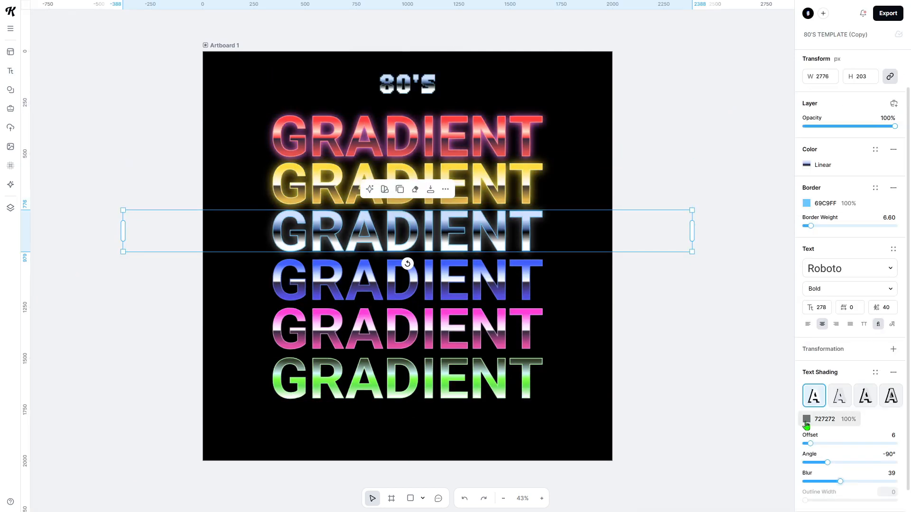
Step: Give the remaining GRADIENT lines matching text-shading glows, using 00FF00 with offset 0 and blur 60 on the green line
{"action": "left_click", "coordinate": [806, 420]}
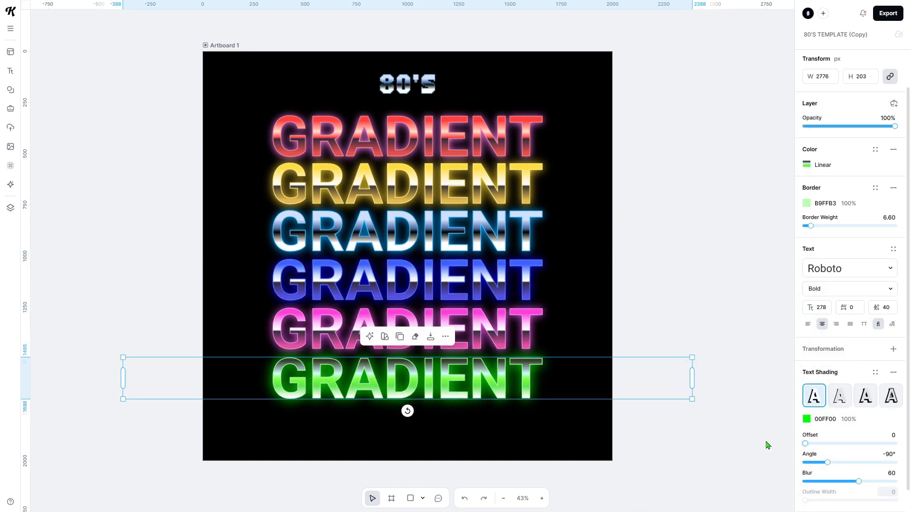
{"action": "key", "text": "Escape"}
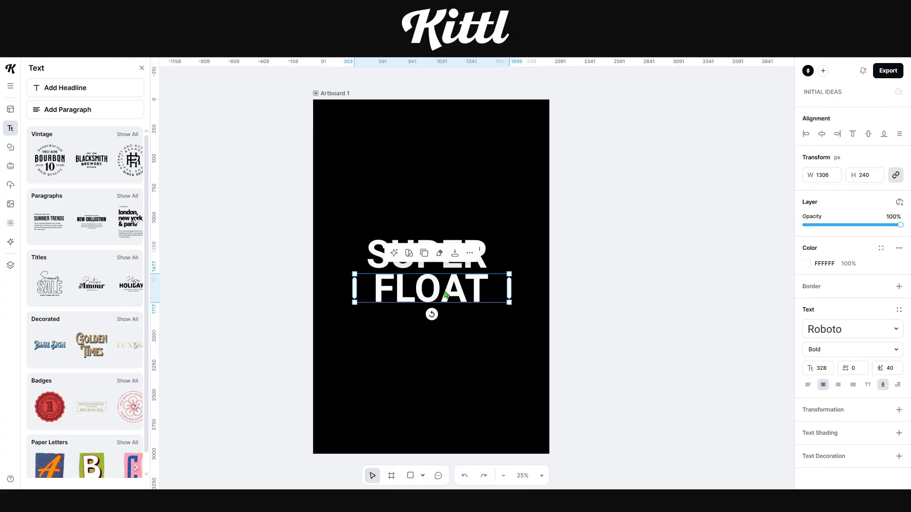
Step: Add the orbit ring from the Y2K Pixel Art abstract elements in white across the SUPER FLOAT text, about 1577 × 692 px
{"action": "left_click", "coordinate": [10, 149]}
{"action": "left_click", "coordinate": [129, 114]}
{"action": "scroll", "coordinate": [85, 284], "scroll_direction": "down", "scroll_amount": 1}
{"action": "left_click", "coordinate": [126, 299]}
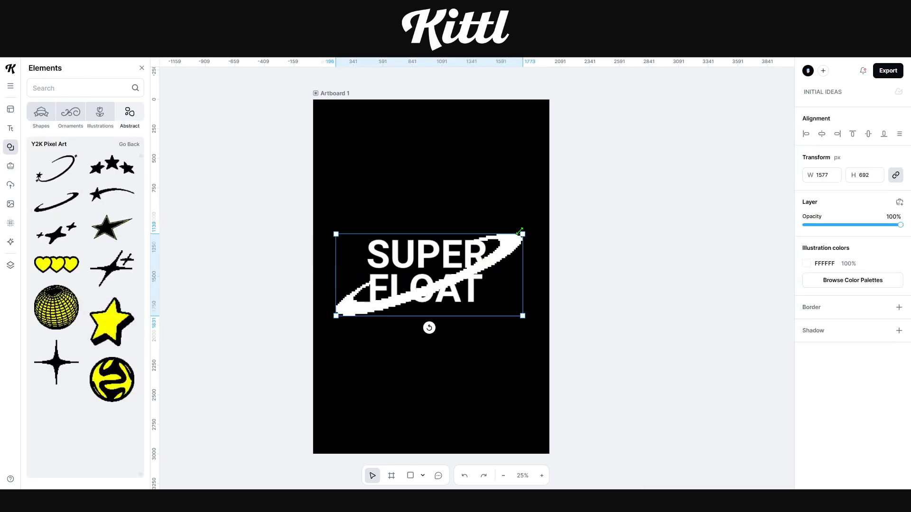
{"action": "left_click", "coordinate": [494, 364]}
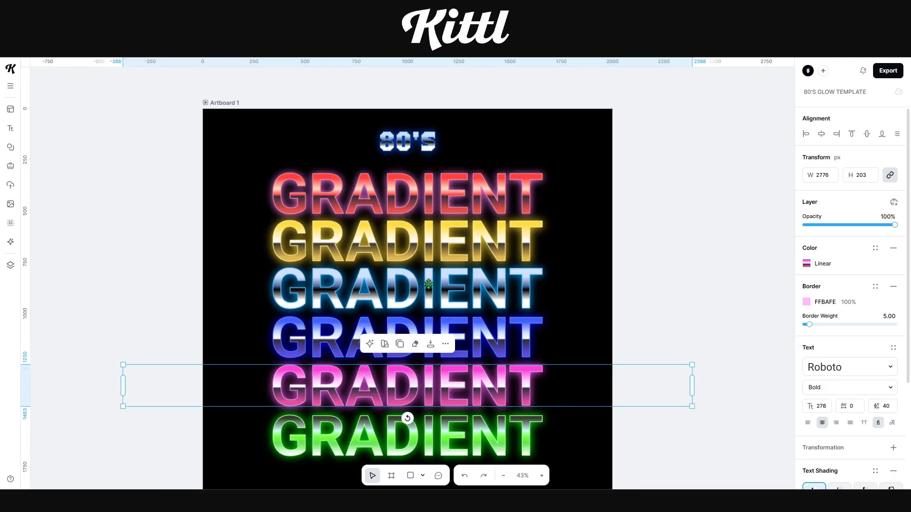
Step: Copy the pink GRADIENT line's style onto the SUPER FLOAT text and its orbit ring
{"action": "right_click", "coordinate": [449, 384]}
{"action": "mouse_move", "coordinate": [494, 310]}
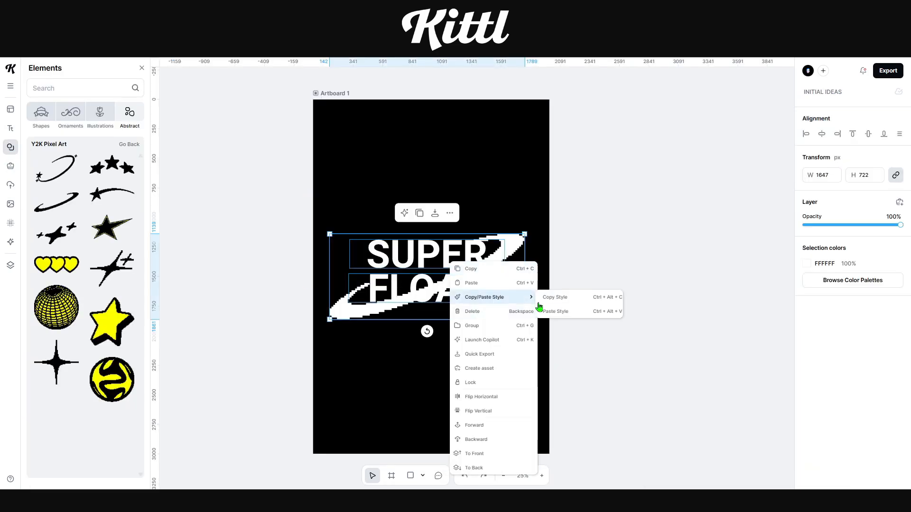
{"action": "left_click", "coordinate": [543, 307]}
Step: Remove the orbit ring from the SUPER FLOAT text
{"action": "left_click", "coordinate": [498, 240]}
{"action": "left_click", "coordinate": [471, 219]}
{"action": "left_click", "coordinate": [485, 310]}
{"action": "key", "text": "Delete"}
{"action": "left_click", "coordinate": [476, 284]}
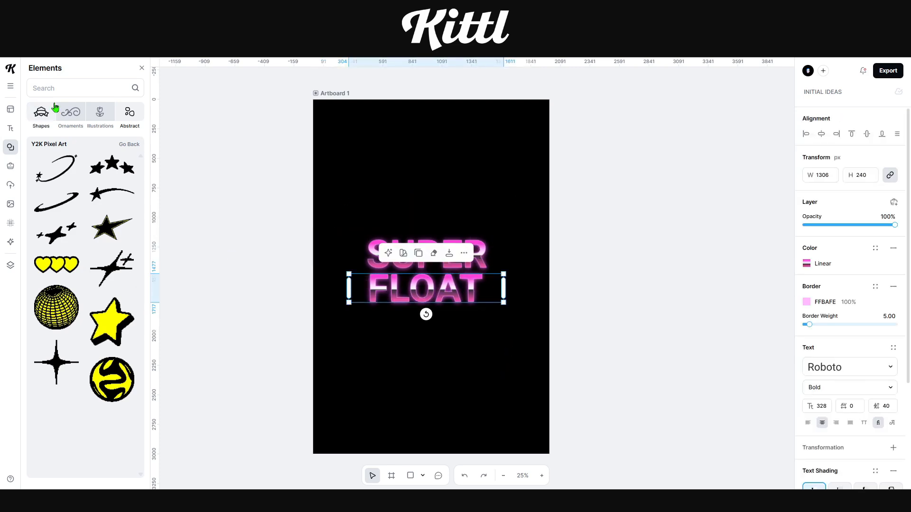
Step: Try a round halftone dot element in the pink style over the SUPER FLOAT text
{"action": "left_click", "coordinate": [129, 145]}
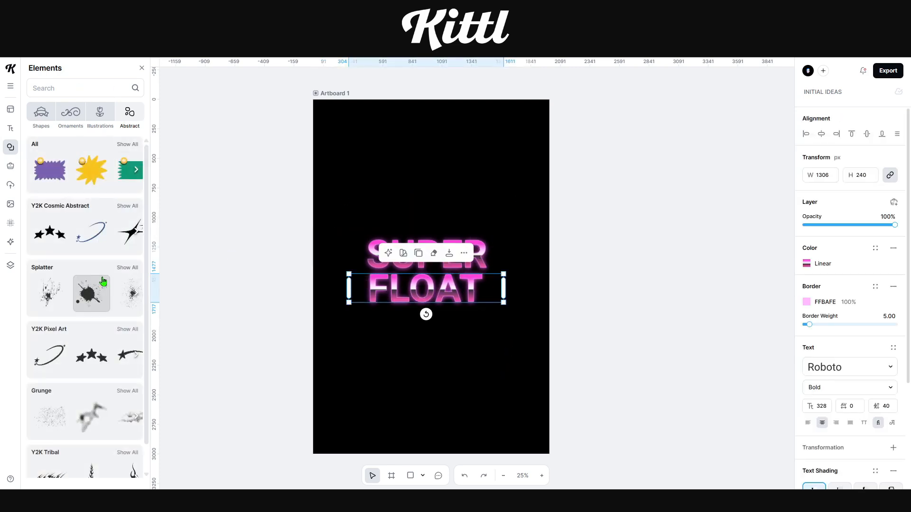
{"action": "scroll", "coordinate": [104, 283], "scroll_direction": "down", "scroll_amount": 4}
{"action": "left_click", "coordinate": [133, 303]}
{"action": "left_click", "coordinate": [129, 160]}
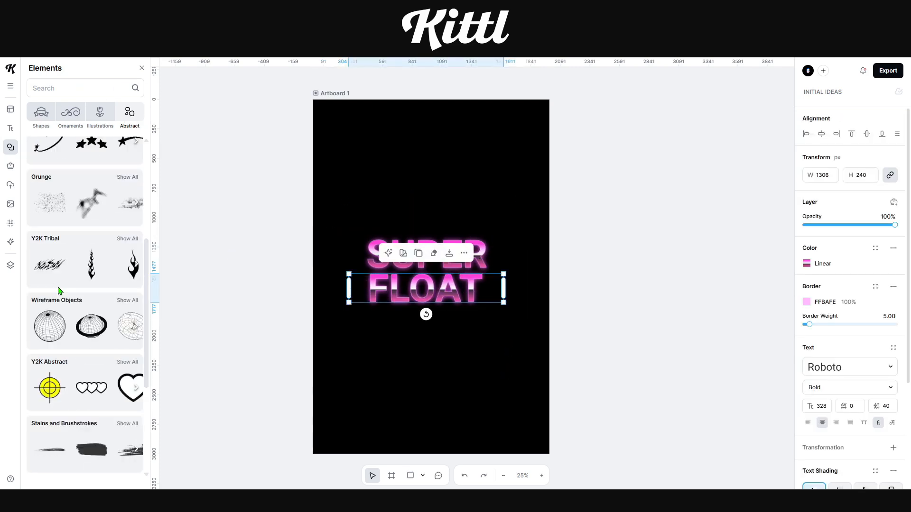
{"action": "scroll", "coordinate": [122, 237], "scroll_direction": "down", "scroll_amount": 3}
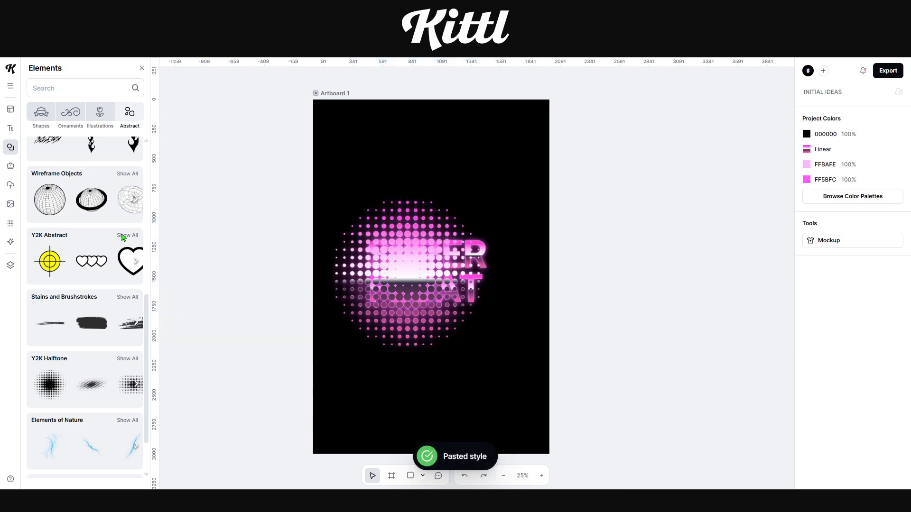
Step: Try the halftone circle at a smaller size behind the SUPER FLOAT text, and delete it
{"action": "left_click", "coordinate": [10, 265]}
{"action": "left_click_drag", "start_coordinate": [82, 109], "coordinate": [82, 149]}
{"action": "left_click_drag", "start_coordinate": [407, 285], "coordinate": [428, 287]}
{"action": "left_click_drag", "start_coordinate": [500, 204], "coordinate": [454, 250]}
{"action": "left_click_drag", "start_coordinate": [354, 350], "coordinate": [429, 316]}
{"action": "key", "text": "Delete"}
Step: Find a sparkle cluster with the element search STAR Y2K, give it the pink style, scale it down and place it over the text's end
{"action": "left_click", "coordinate": [11, 147]}
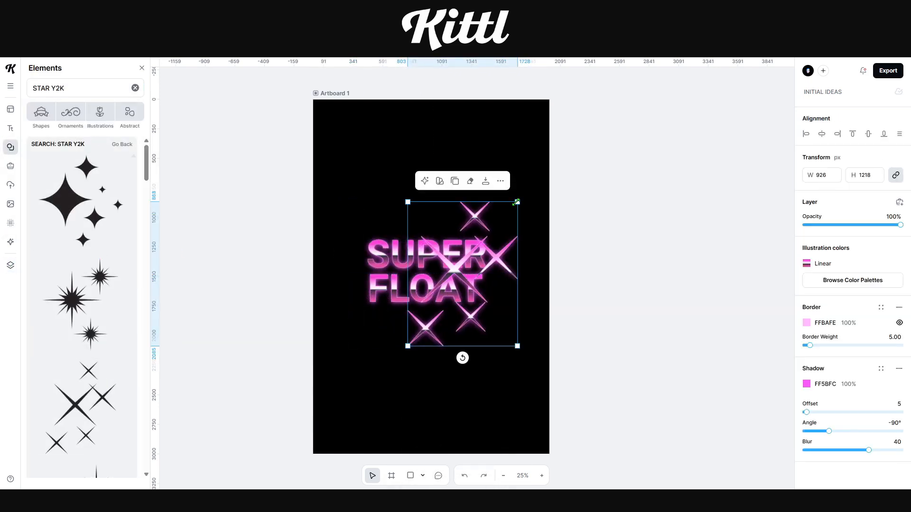
{"action": "left_click_drag", "start_coordinate": [516, 202], "coordinate": [485, 244]}
{"action": "left_click_drag", "start_coordinate": [441, 290], "coordinate": [463, 265]}
Step: Set both SUPER FLOAT lines in the ornate Agonday typeface
{"action": "left_click", "coordinate": [390, 256]}
{"action": "left_click", "coordinate": [390, 289], "text": "shift"}
{"action": "left_click", "coordinate": [849, 356]}
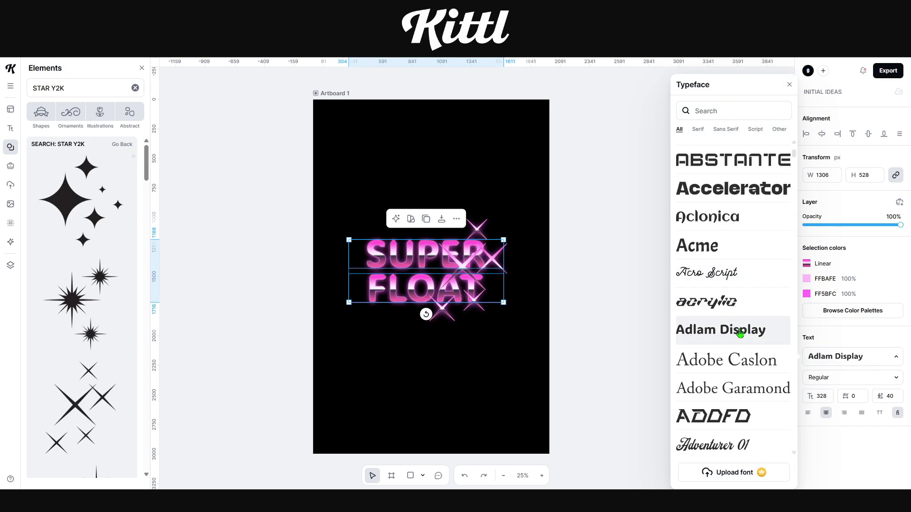
{"action": "scroll", "coordinate": [740, 346], "scroll_direction": "down", "scroll_amount": 9}
{"action": "left_click", "coordinate": [736, 350]}
{"action": "left_click", "coordinate": [391, 284]}
Step: Enlarge the two SUPER FLOAT lines to about 1474 × 622 px and move them to the upper part of the artboard
{"action": "left_click", "coordinate": [394, 258]}
{"action": "left_click", "coordinate": [392, 287], "text": "shift"}
{"action": "left_click_drag", "start_coordinate": [502, 239], "coordinate": [519, 231]}
{"action": "left_click_drag", "start_coordinate": [418, 261], "coordinate": [396, 174]}
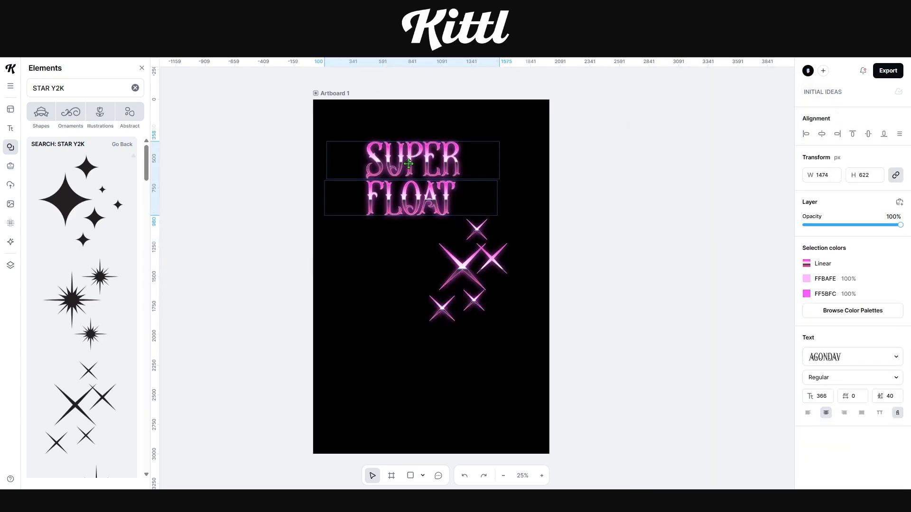
Step: Move the pink sparkle cluster up onto the end of the SUPER FLOAT text and scale it slightly down
{"action": "left_click_drag", "start_coordinate": [463, 267], "coordinate": [454, 186]}
{"action": "left_click_drag", "start_coordinate": [498, 138], "coordinate": [491, 147]}
{"action": "left_click", "coordinate": [470, 324]}
{"action": "left_click_drag", "start_coordinate": [478, 179], "coordinate": [504, 174]}
Step: Set both pink SUPER FLOAT lines in a thin art-deco style display typeface
{"action": "left_click", "coordinate": [409, 164]}
{"action": "left_click", "coordinate": [408, 203], "text": "shift"}
{"action": "left_click", "coordinate": [836, 358]}
{"action": "scroll", "coordinate": [726, 351], "scroll_direction": "down", "scroll_amount": 9}
{"action": "left_click", "coordinate": [716, 438]}
{"action": "left_click", "coordinate": [438, 339]}
Step: Add the text lines SUPER and FLO@T below the pink logo in a rounded typeface with the green glow style
{"action": "left_click", "coordinate": [11, 128]}
{"action": "left_click", "coordinate": [80, 110]}
{"action": "type", "text": "SUPER"}
{"action": "key", "text": "Return"}
{"action": "type", "text": "FLO@T"}
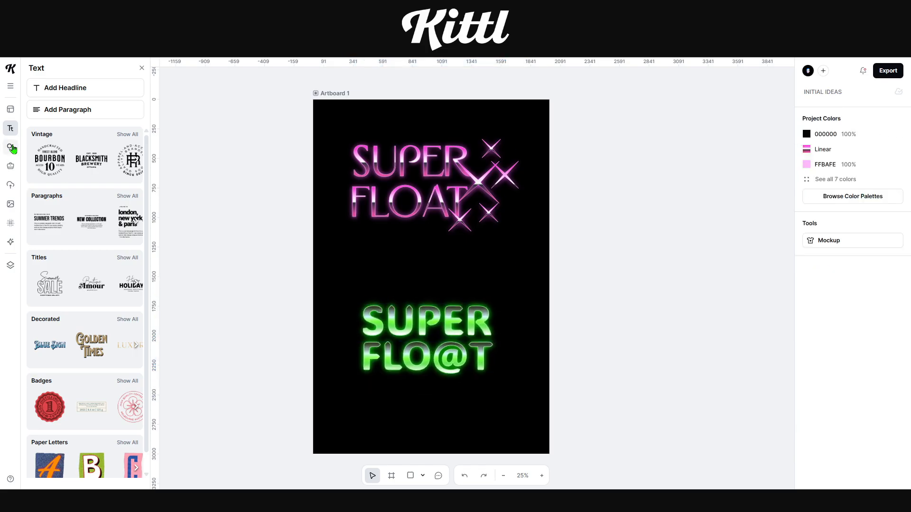
Step: Add a brushstroke element in the green glow style, about 1203 × 162 px, across the SUPER FLO@T logo and spread the two lines apart
{"action": "left_click", "coordinate": [11, 147]}
{"action": "scroll", "coordinate": [142, 303], "scroll_direction": "down", "scroll_amount": 10}
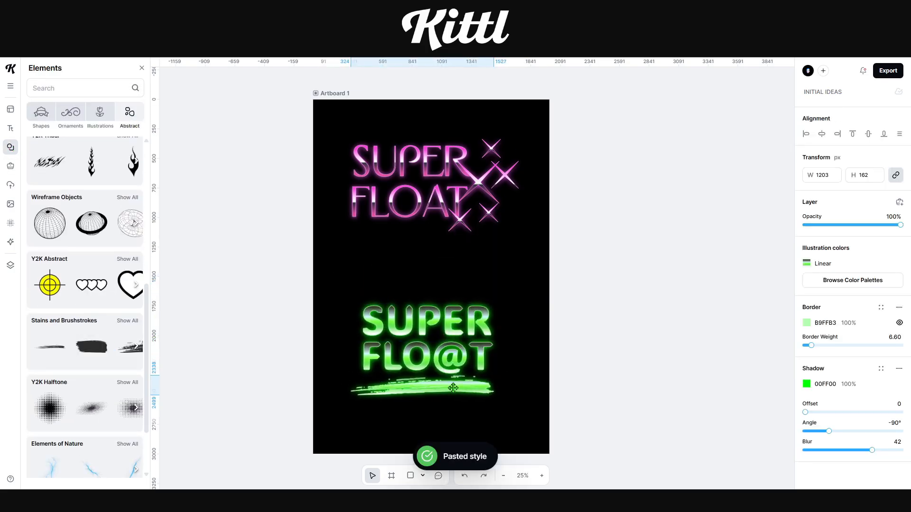
{"action": "left_click_drag", "start_coordinate": [453, 388], "coordinate": [453, 341]}
{"action": "left_click_drag", "start_coordinate": [429, 321], "coordinate": [429, 315]}
{"action": "left_click_drag", "start_coordinate": [429, 358], "coordinate": [429, 363]}
Step: Reorder the green SUPER FLO@T logo's layers and reposition the logo below the pink one
{"action": "left_click", "coordinate": [592, 351]}
{"action": "left_click", "coordinate": [429, 363]}
{"action": "left_click", "coordinate": [10, 265]}
{"action": "left_click_drag", "start_coordinate": [90, 125], "coordinate": [93, 113]}
{"action": "left_click", "coordinate": [90, 143], "text": "shift"}
{"action": "left_click_drag", "start_coordinate": [429, 362], "coordinate": [430, 323]}
{"action": "left_click", "coordinate": [456, 416]}
{"action": "left_click_drag", "start_coordinate": [337, 107], "coordinate": [520, 356]}
{"action": "left_click_drag", "start_coordinate": [479, 341], "coordinate": [481, 368]}
Step: Scale down the pink SUPER FLOAT logo together with its sparkles and shift it slightly up toward the artboard's center
{"action": "left_click", "coordinate": [410, 189]}
{"action": "left_click", "coordinate": [411, 229], "text": "shift"}
{"action": "left_click", "coordinate": [479, 209], "text": "shift"}
{"action": "left_click_drag", "start_coordinate": [519, 166], "coordinate": [508, 171]}
{"action": "left_click_drag", "start_coordinate": [413, 223], "coordinate": [424, 212]}
{"action": "left_click", "coordinate": [689, 213]}
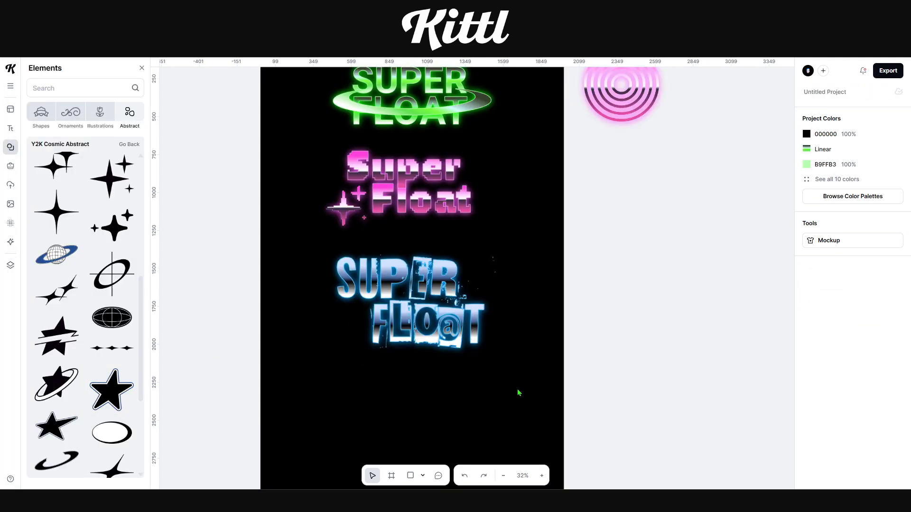
Step: Clear the logos from the Untitled Project artboard and add stacked white text lines SUPER and FLO@T
{"action": "left_click_drag", "start_coordinate": [517, 392], "coordinate": [321, 61]}
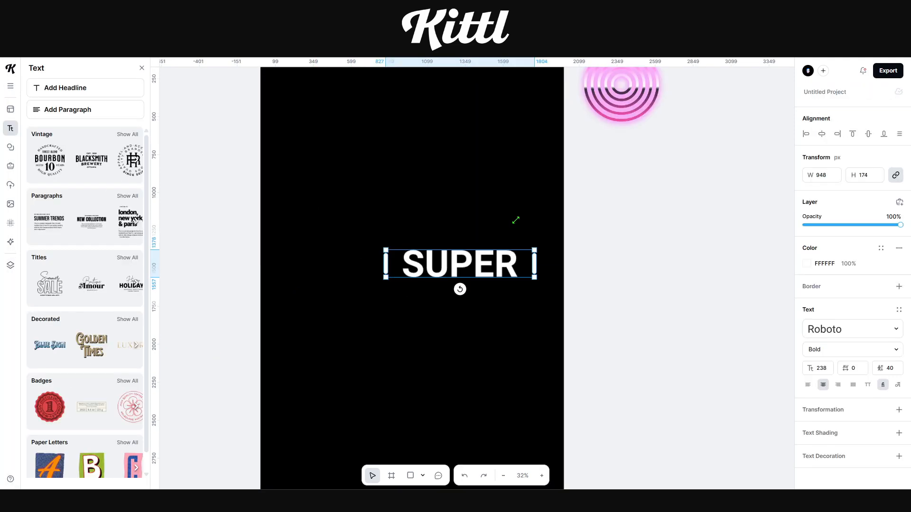
{"action": "key", "text": "Return"}
{"action": "type", "text": "FLO@T"}
{"action": "left_click", "coordinate": [471, 297]}
Step: Try the dotted elliptical orbit from the Y2K Cosmic Abstract elements in white around the SUPER FLO@T text
{"action": "left_click", "coordinate": [11, 147]}
{"action": "left_click", "coordinate": [129, 112]}
{"action": "left_click", "coordinate": [127, 210]}
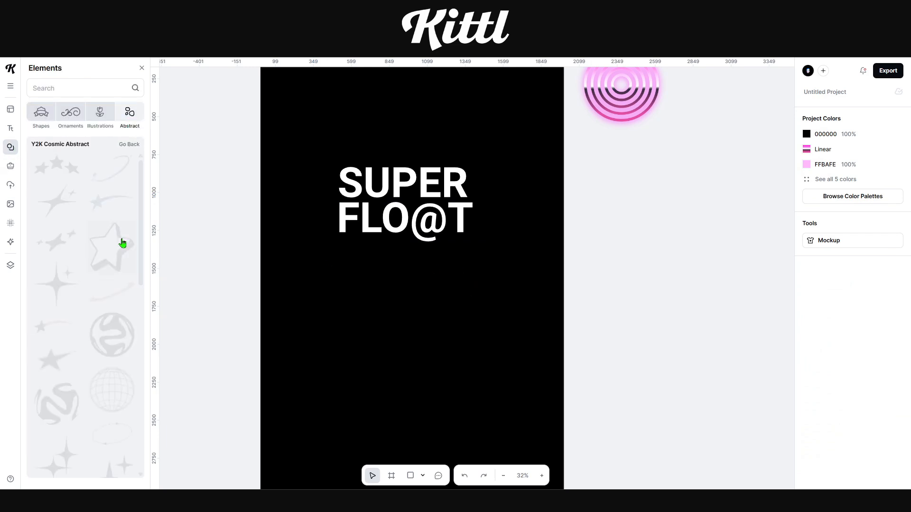
{"action": "scroll", "coordinate": [112, 285], "scroll_direction": "down", "scroll_amount": 4}
{"action": "left_click", "coordinate": [112, 244]}
{"action": "left_click_drag", "start_coordinate": [473, 248], "coordinate": [469, 177]}
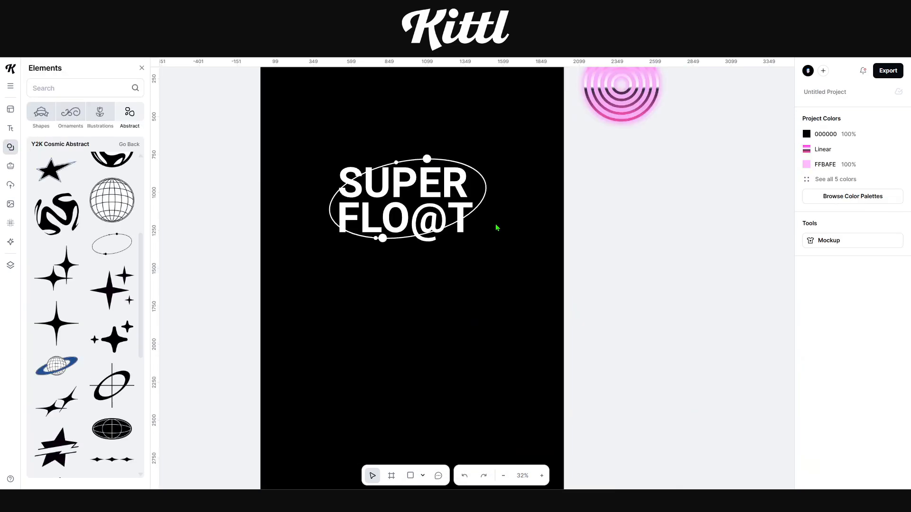
Step: Apply the copied green GRADIENT style to the SUPER FLO@T text
{"action": "key", "text": "ctrl+alt+v"}
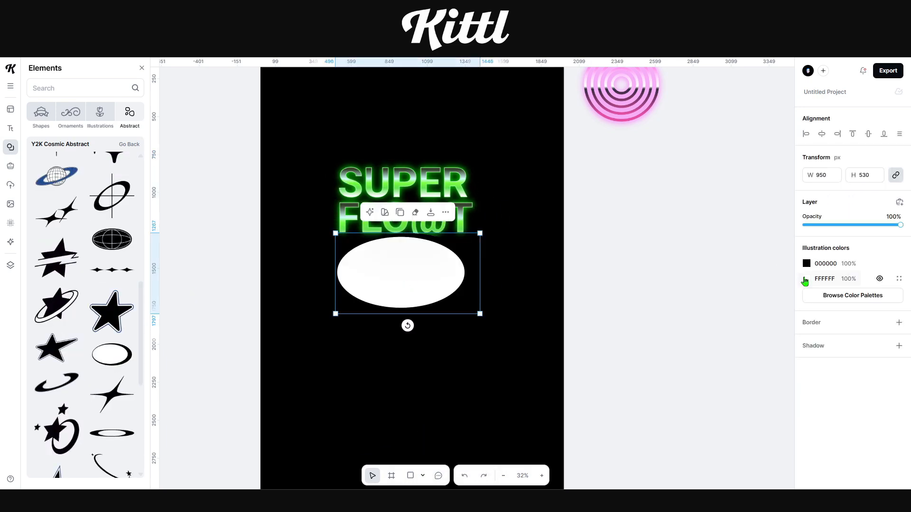
Step: Try the minimalist oval shape in FFFFFF with a 000000 inside together with the green SUPER FLO@T text, and delete it
{"action": "left_click", "coordinate": [806, 263]}
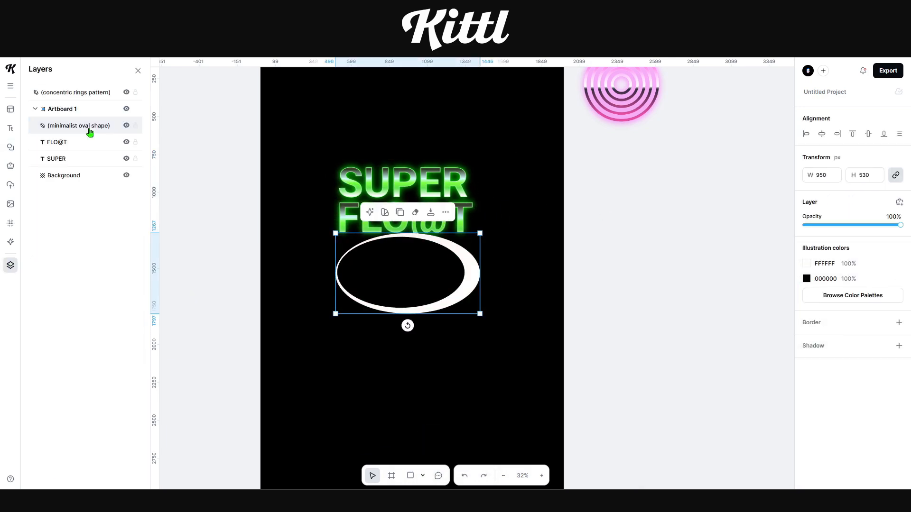
{"action": "left_click_drag", "start_coordinate": [71, 159], "coordinate": [71, 167]}
{"action": "left_click_drag", "start_coordinate": [469, 275], "coordinate": [469, 206]}
{"action": "left_click", "coordinate": [469, 207]}
{"action": "left_click", "coordinate": [498, 195]}
{"action": "key", "text": "ctrl+alt+v"}
{"action": "left_click", "coordinate": [406, 356]}
{"action": "left_click", "coordinate": [496, 204]}
{"action": "key", "text": "Delete"}
Step: Move the green SUPER FLO@T lines together to the upper part of the artboard
{"action": "left_click_drag", "start_coordinate": [309, 154], "coordinate": [494, 251]}
{"action": "left_click_drag", "start_coordinate": [402, 218], "coordinate": [410, 158]}
{"action": "left_click", "coordinate": [408, 240]}
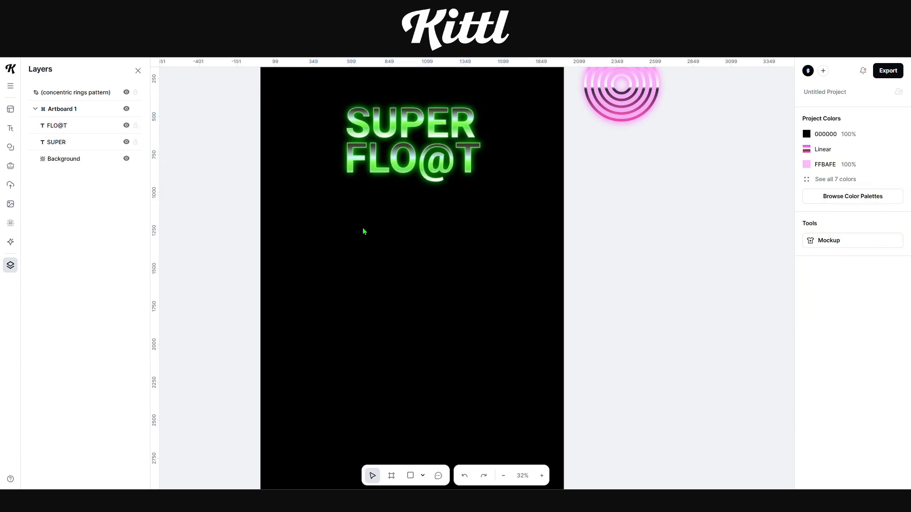
Step: Add a white FFFFFF headline reading SUPER below the green logo
{"action": "left_click", "coordinate": [10, 129]}
{"action": "left_click", "coordinate": [392, 131]}
{"action": "left_click", "coordinate": [86, 88]}
{"action": "double_click", "coordinate": [407, 275]}
{"action": "left_click", "coordinate": [806, 263]}
{"action": "left_click", "coordinate": [672, 285]}
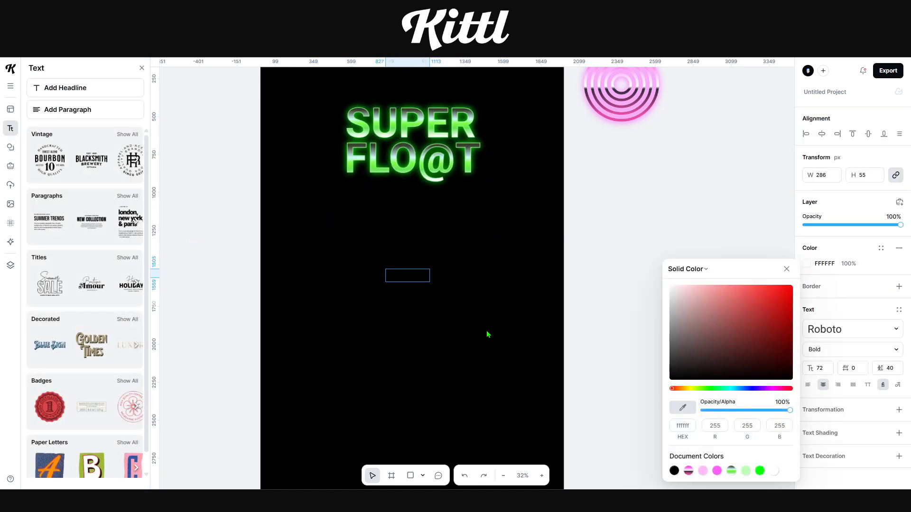
{"action": "type", "text": "SUPER"}
Step: Duplicate the white SUPER line and change the copy to FLOAT, placed directly beneath it
{"action": "key", "text": "ctrl+v"}
{"action": "double_click", "coordinate": [427, 299]}
{"action": "type", "text": "FLOAT"}
Step: Set both lines of the green SUPER FLO@T logo in the Quadriana typeface
{"action": "left_click", "coordinate": [410, 159]}
{"action": "left_click", "coordinate": [410, 124], "text": "shift"}
{"action": "left_click", "coordinate": [851, 356]}
{"action": "left_click", "coordinate": [712, 309]}
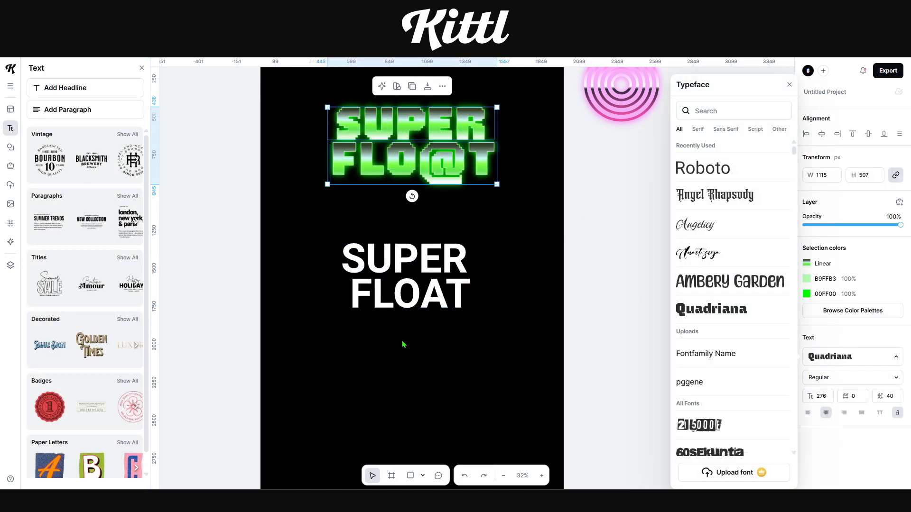
{"action": "left_click", "coordinate": [403, 345]}
Step: Enlarge the green SUPER line to match the width of the FLO@T line
{"action": "left_click", "coordinate": [404, 124]}
{"action": "left_click", "coordinate": [379, 163]}
{"action": "left_click", "coordinate": [439, 330]}
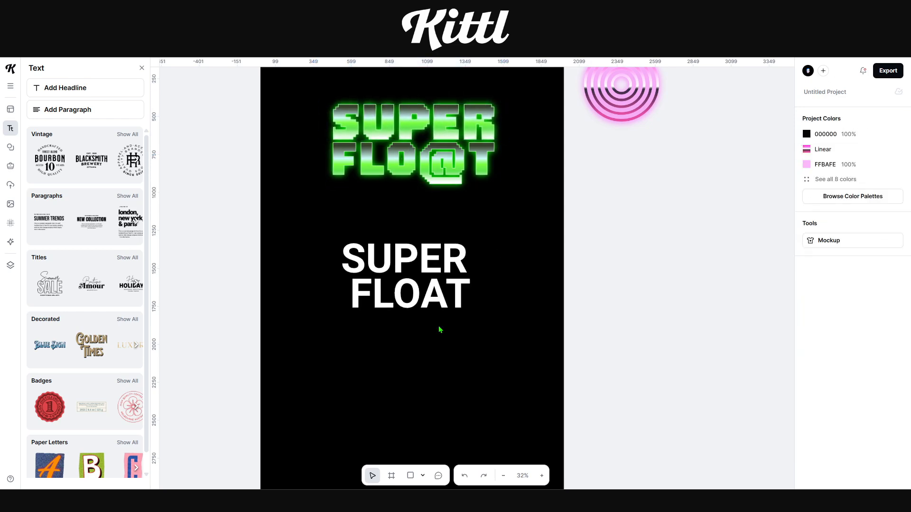
Step: Add the pixelated comet from the Y2K Pixel Art elements in white, with its star beside the white SUPER FLOAT text
{"action": "left_click", "coordinate": [11, 148]}
{"action": "left_click", "coordinate": [130, 114]}
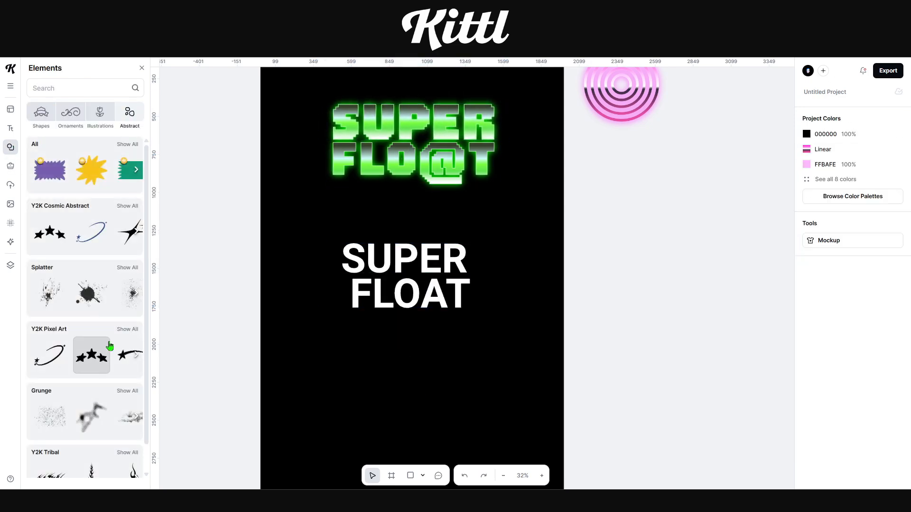
{"action": "scroll", "coordinate": [86, 284], "scroll_direction": "down", "scroll_amount": 1}
{"action": "left_click_drag", "start_coordinate": [130, 327], "coordinate": [350, 275]}
{"action": "left_click", "coordinate": [488, 305]}
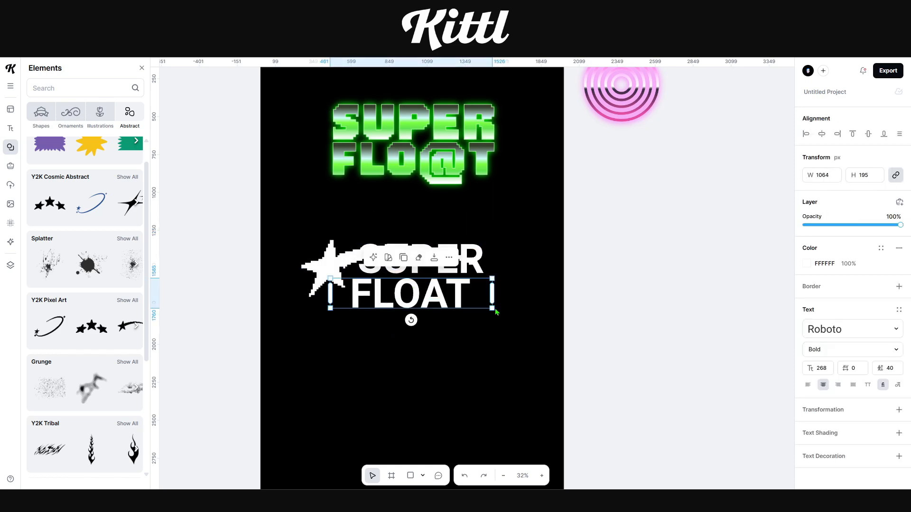
Step: Put the pixelated comet behind the text layers and apply the yellow GRADIENT line's style to the comet and SUPER FLOAT
{"action": "left_click", "coordinate": [10, 265]}
{"action": "left_click", "coordinate": [88, 158], "text": "shift"}
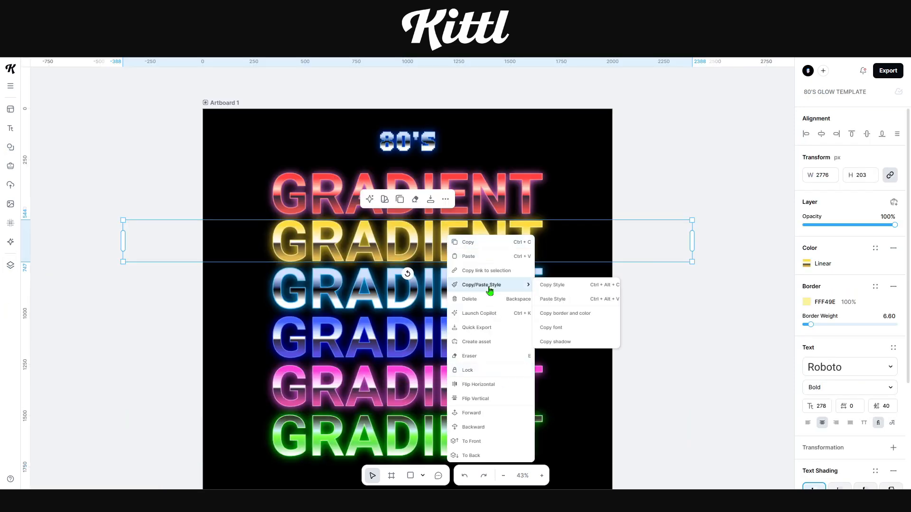
{"action": "right_click", "coordinate": [356, 252]}
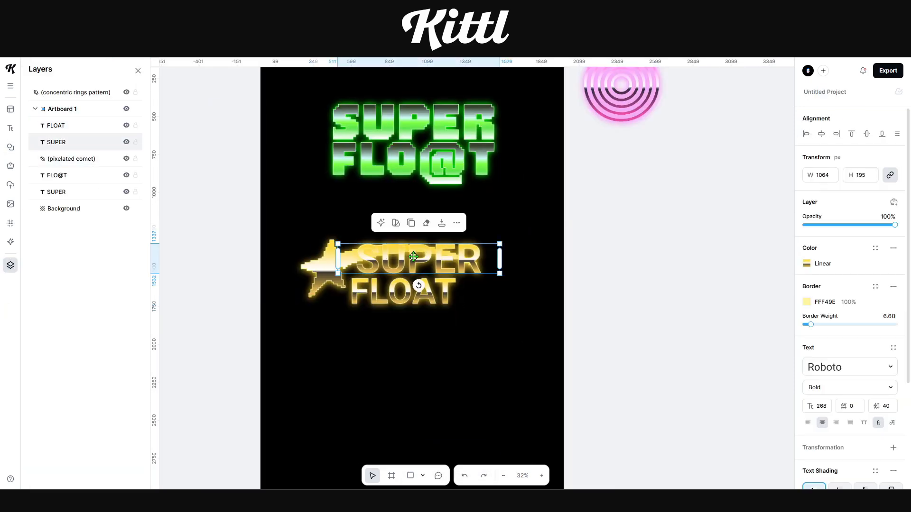
Step: Move the yellow comet logo up to the artboard's center line and set its SUPER and FLOAT lines in Acme
{"action": "left_click", "coordinate": [406, 358]}
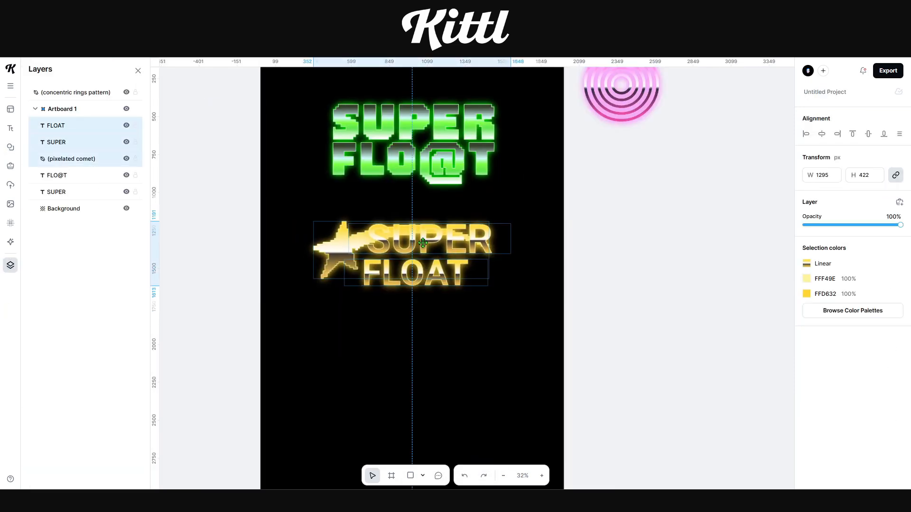
{"action": "left_click", "coordinate": [397, 349]}
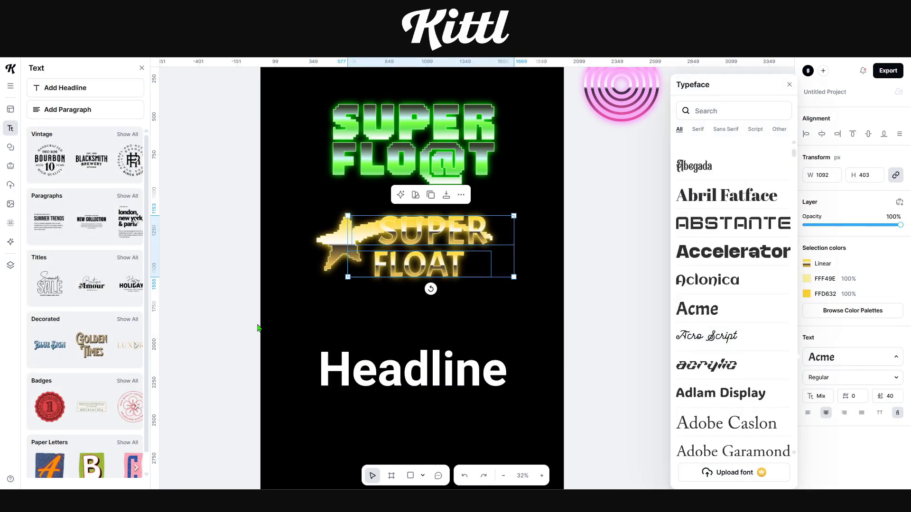
{"action": "left_click", "coordinate": [258, 328]}
Step: Change the new headline to super, duplicate it and change the copy to float
{"action": "double_click", "coordinate": [413, 369]}
{"action": "type", "text": "super"}
{"action": "key", "text": "Escape"}
{"action": "key", "text": "ctrl+c"}
{"action": "key", "text": "ctrl+v"}
{"action": "double_click", "coordinate": [415, 365]}
{"action": "type", "text": "float"}
Step: Place the float line close under super and position the two words below the yellow logo
{"action": "key", "text": "shift+Up"}
{"action": "key", "text": "shift+Up"}
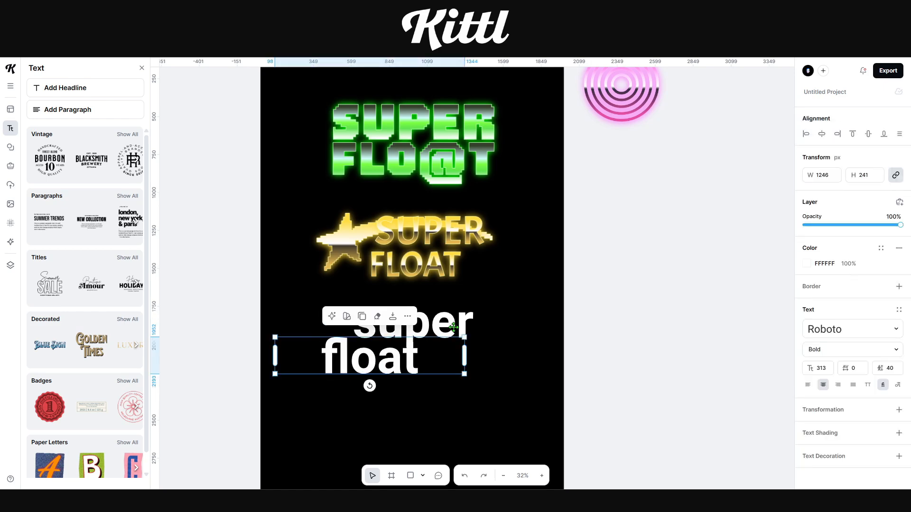
{"action": "left_click", "coordinate": [427, 326], "text": "shift"}
{"action": "left_click_drag", "start_coordinate": [427, 327], "coordinate": [441, 335]}
Step: Add the three-sparkle element from Y2K Cosmic Abstract in white, scale it down and place it beside the word super
{"action": "left_click", "coordinate": [11, 147]}
{"action": "left_click", "coordinate": [130, 113]}
{"action": "scroll", "coordinate": [118, 279], "scroll_direction": "down", "scroll_amount": 1}
{"action": "left_click", "coordinate": [127, 177]}
{"action": "left_click", "coordinate": [57, 242]}
{"action": "left_click", "coordinate": [807, 263]}
{"action": "left_click", "coordinate": [673, 281]}
{"action": "left_click_drag", "start_coordinate": [480, 312], "coordinate": [401, 268]}
{"action": "left_click_drag", "start_coordinate": [368, 250], "coordinate": [347, 328]}
Step: Try the acrylic typeface on the white super float text
{"action": "scroll", "coordinate": [351, 327], "scroll_direction": "down", "scroll_amount": 3}
{"action": "left_click_drag", "start_coordinate": [283, 176], "coordinate": [474, 271]}
{"action": "left_click", "coordinate": [397, 214]}
{"action": "left_click", "coordinate": [399, 248], "text": "shift"}
{"action": "left_click", "coordinate": [852, 328]}
{"action": "left_click", "coordinate": [728, 372]}
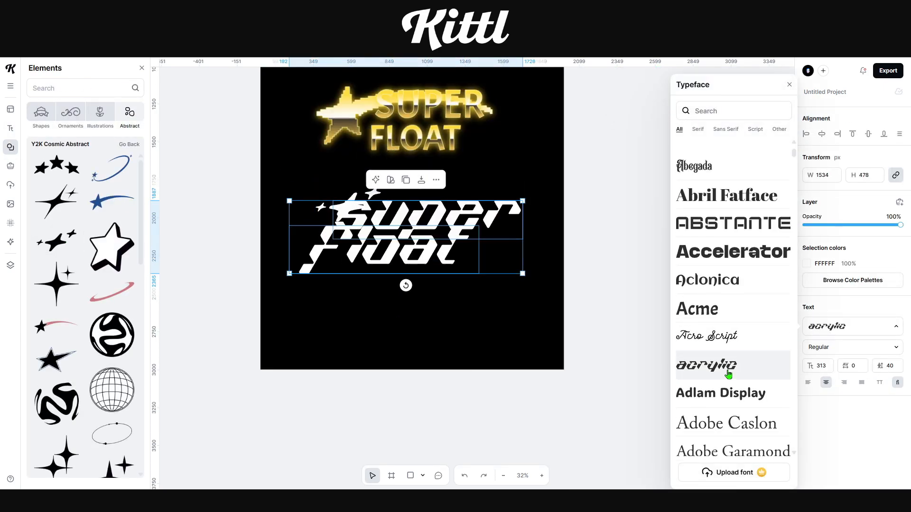
{"action": "left_click", "coordinate": [728, 374]}
Step: Apply the red GRADIENT line's style to the super float text in Roboto and to its sparkles
{"action": "left_click", "coordinate": [403, 279]}
{"action": "left_click_drag", "start_coordinate": [394, 251], "coordinate": [389, 251]}
{"action": "left_click", "coordinate": [430, 312]}
{"action": "left_click_drag", "start_coordinate": [349, 205], "coordinate": [452, 246]}
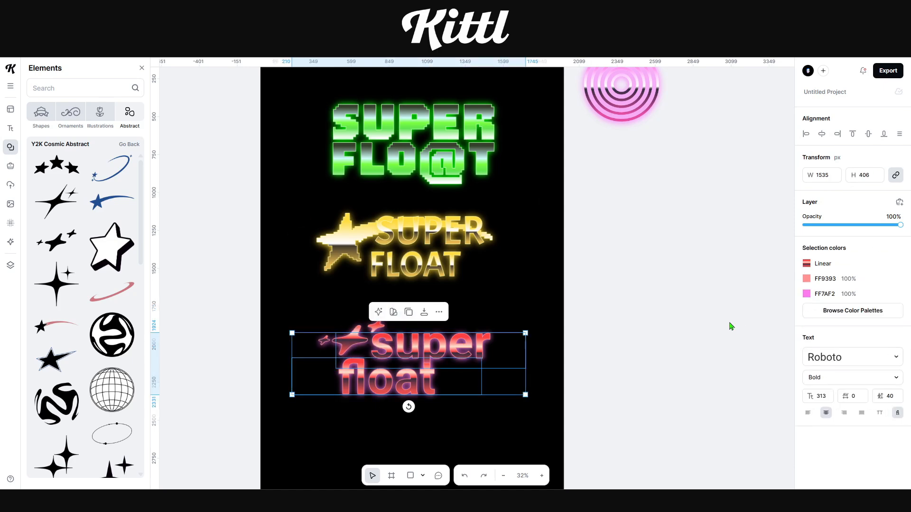
Step: Set the red words in the Américaine typeface and place float directly after super on one line
{"action": "left_click", "coordinate": [852, 357]}
{"action": "scroll", "coordinate": [746, 373], "scroll_direction": "down", "scroll_amount": 5}
{"action": "left_click", "coordinate": [738, 288]}
{"action": "left_click", "coordinate": [439, 415]}
{"action": "left_click_drag", "start_coordinate": [430, 344], "coordinate": [410, 341]}
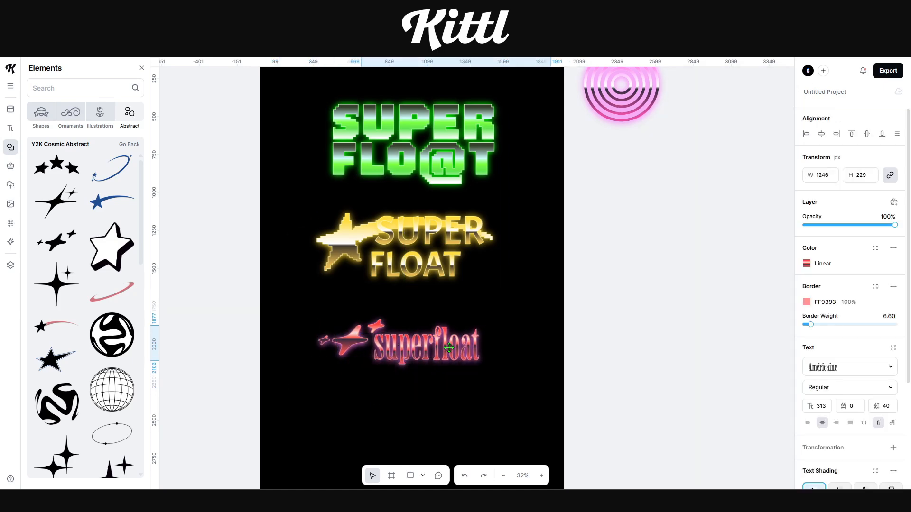
Step: Replace the sparkles with a wireframe globe in the red style, about 227 × 227 px, in front of the word superfloat
{"action": "left_click_drag", "start_coordinate": [506, 392], "coordinate": [305, 310]}
{"action": "left_click_drag", "start_coordinate": [552, 360], "coordinate": [569, 364]}
{"action": "left_click_drag", "start_coordinate": [527, 349], "coordinate": [516, 333]}
{"action": "left_click", "coordinate": [539, 348]}
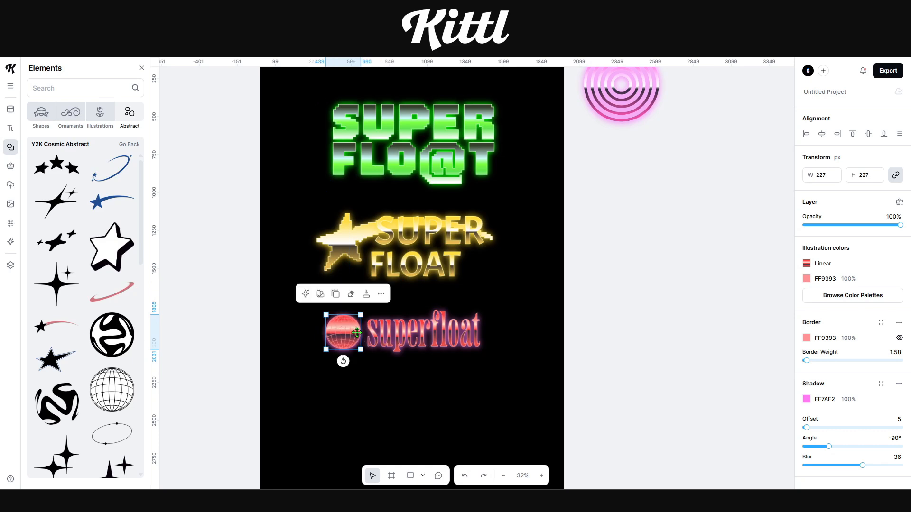
Step: Nudge the red wireframe globe into line with the word superfloat
{"action": "left_click", "coordinate": [360, 379]}
{"action": "left_click_drag", "start_coordinate": [350, 333], "coordinate": [350, 332]}
{"action": "left_click_drag", "start_coordinate": [500, 361], "coordinate": [299, 319]}
{"action": "left_click", "coordinate": [228, 304]}
Step: Add a headline reading SUPER FLOAT in the empty black area below the red superfloat logo
{"action": "scroll", "coordinate": [86, 227], "scroll_direction": "down", "scroll_amount": 1}
{"action": "left_click", "coordinate": [11, 129]}
{"action": "left_click", "coordinate": [75, 88]}
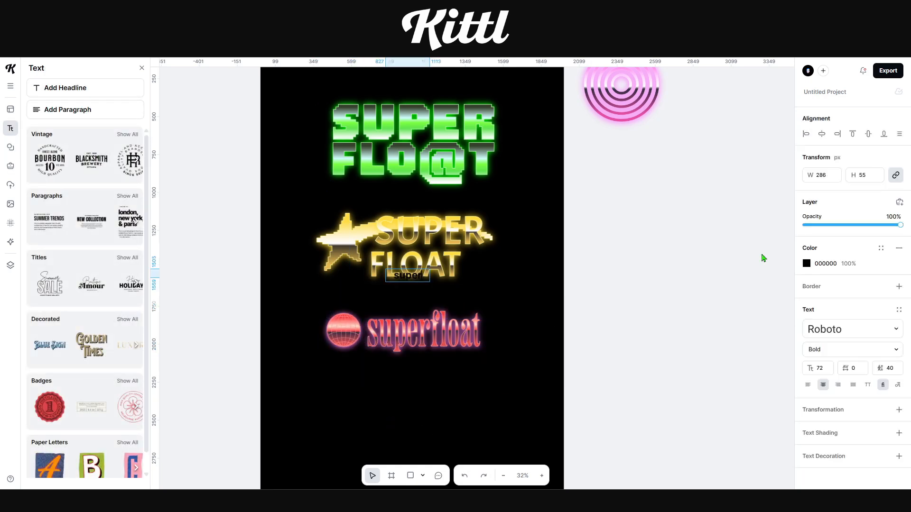
{"action": "left_click", "coordinate": [806, 264]}
{"action": "scroll", "coordinate": [417, 265], "scroll_direction": "down", "scroll_amount": 3}
{"action": "left_click_drag", "start_coordinate": [413, 149], "coordinate": [413, 252]}
{"action": "key", "text": "Return"}
{"action": "type", "text": "FLOAT"}
{"action": "key", "text": "Escape"}
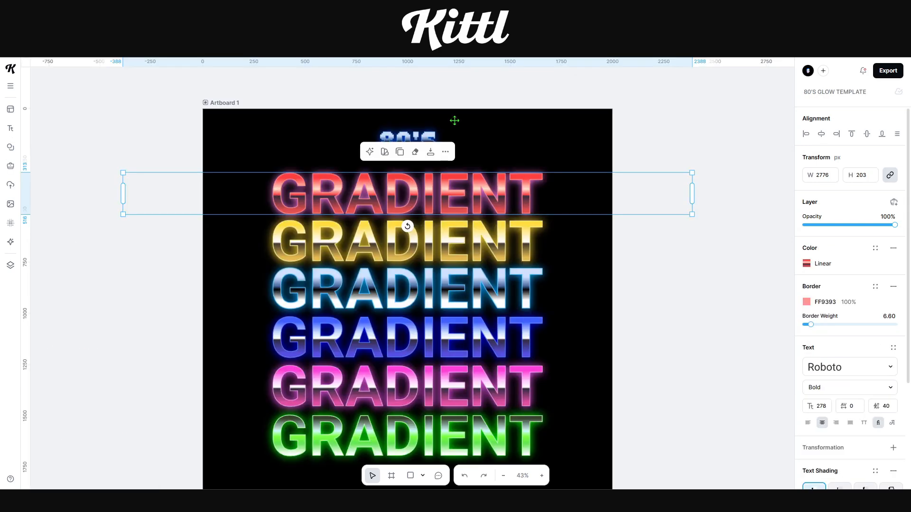
Step: Copy the style of the royal blue GRADIENT line and paste it onto the new SUPER FLOAT text
{"action": "right_click", "coordinate": [322, 332]}
{"action": "mouse_move", "coordinate": [378, 310]}
{"action": "left_click", "coordinate": [426, 309]}
{"action": "key", "text": "ctrl+alt+v"}
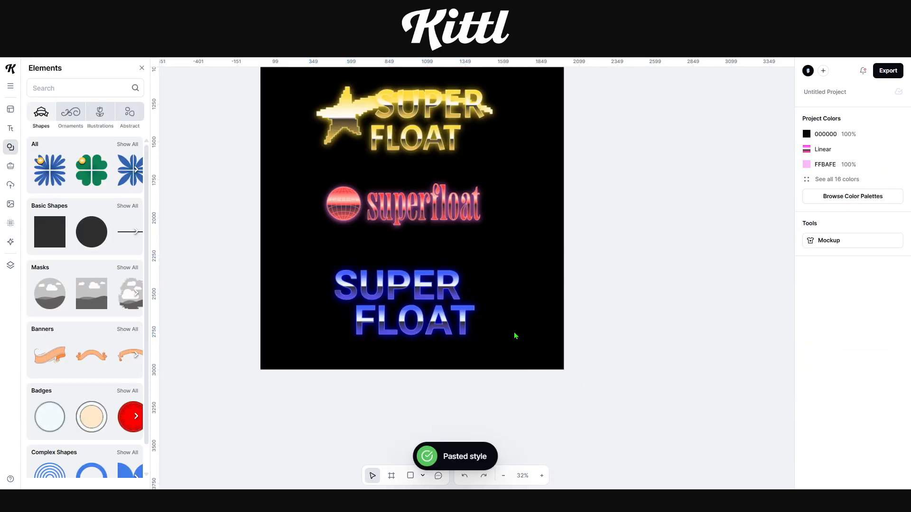
Step: Add the sparkle pair from the Y2K Pixel Art elements over the blue SUPER FLOAT text and give it the same blue style
{"action": "left_click", "coordinate": [129, 112]}
{"action": "left_click", "coordinate": [127, 329]}
{"action": "left_click", "coordinate": [121, 271]}
{"action": "key", "text": "ctrl+alt+v"}
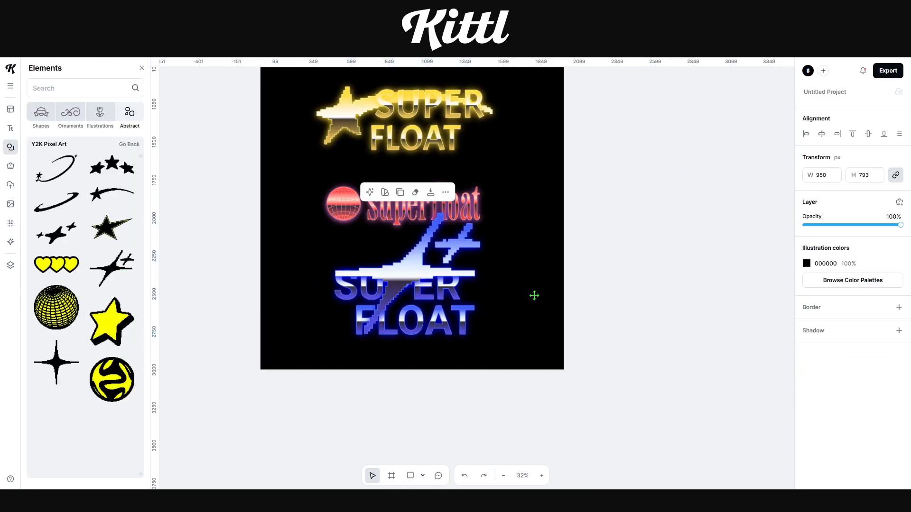
{"action": "left_click", "coordinate": [585, 296]}
Step: In the Y2K 80'S project, paste the light blue chrome style onto the swirl element of the white SUPER FLOAT logo
{"action": "left_click", "coordinate": [11, 266]}
{"action": "left_click", "coordinate": [65, 110]}
{"action": "left_click", "coordinate": [89, 174]}
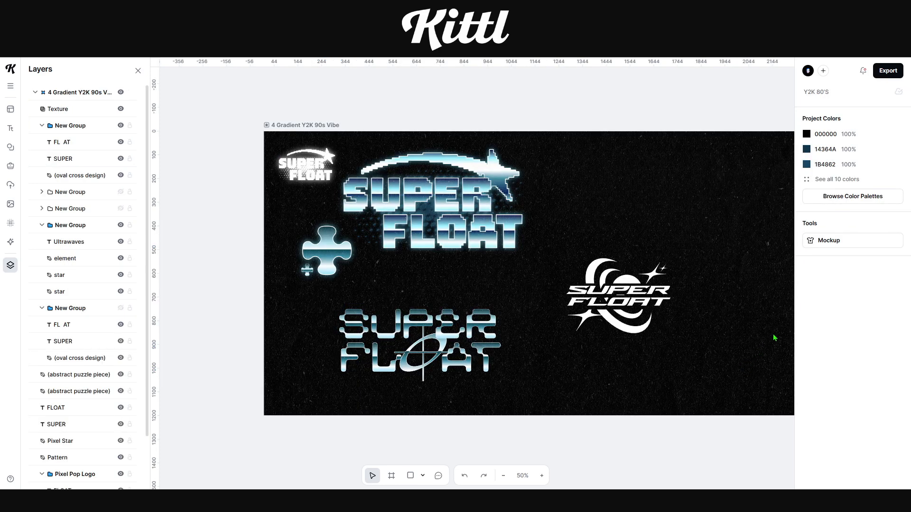
{"action": "scroll", "coordinate": [765, 334], "scroll_direction": "up", "scroll_amount": 4}
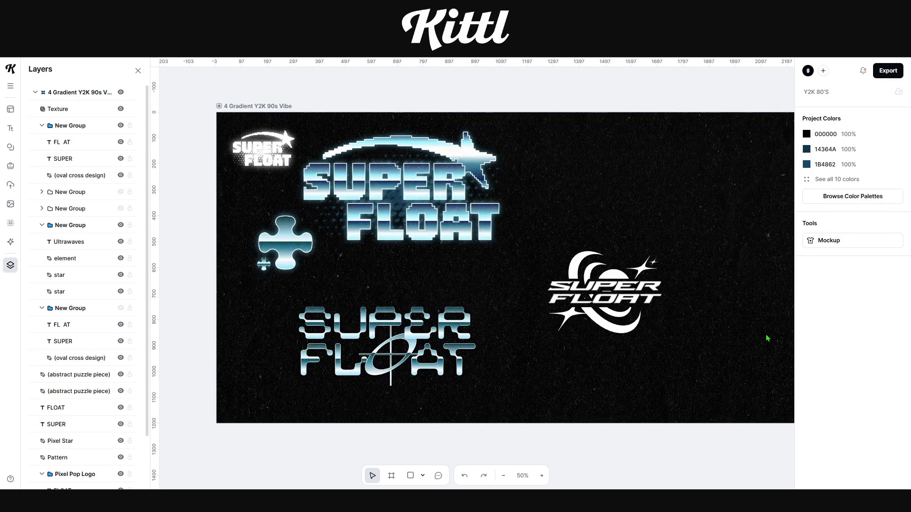
{"action": "scroll", "coordinate": [699, 301], "scroll_direction": "up", "scroll_amount": 6}
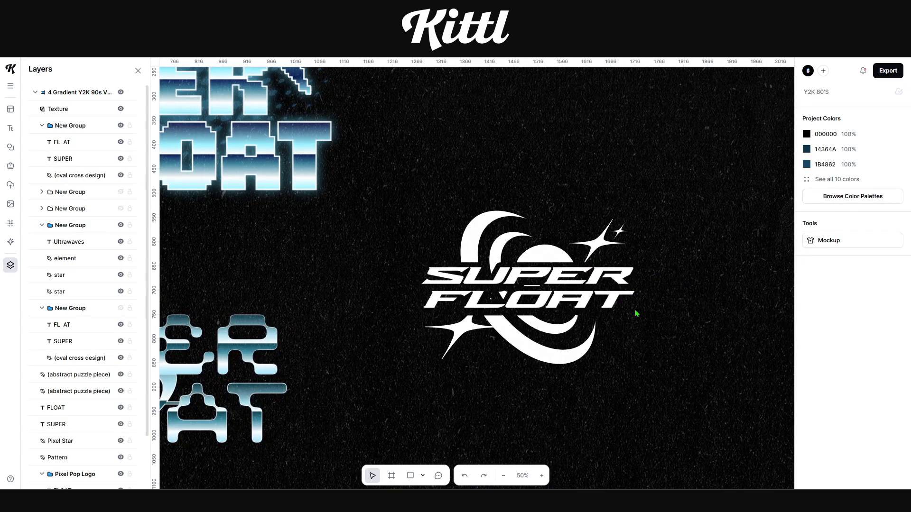
{"action": "left_click", "coordinate": [531, 363]}
{"action": "left_click", "coordinate": [532, 364]}
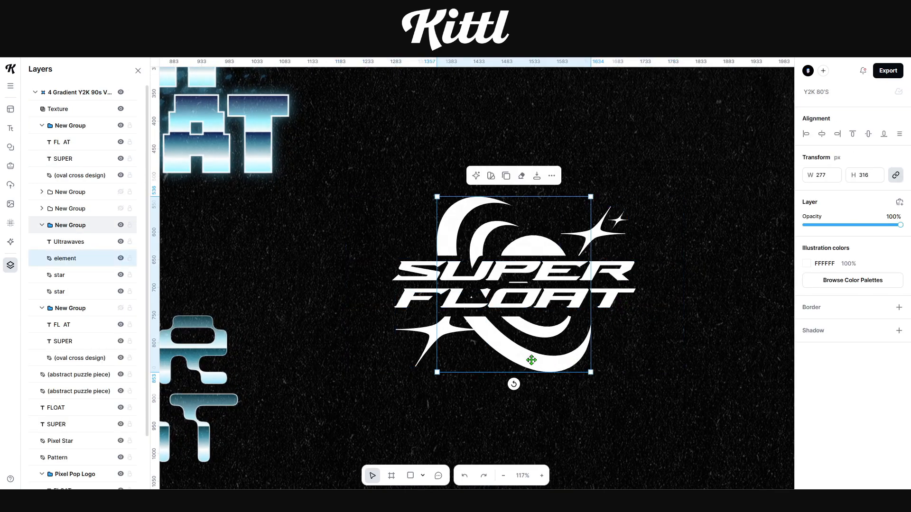
{"action": "right_click", "coordinate": [531, 364]}
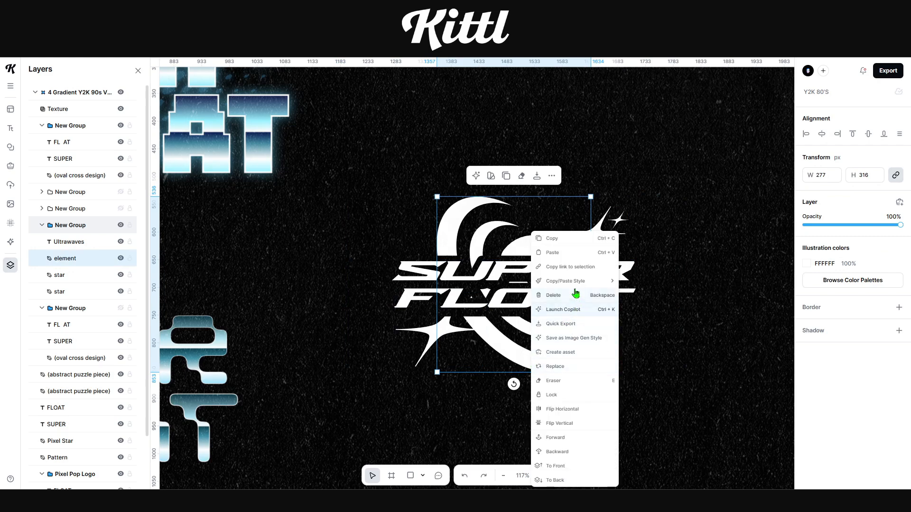
{"action": "left_click", "coordinate": [637, 296]}
Step: Paste the light blue chrome style onto the two white star elements above and below the SUPER FLOAT lettering
{"action": "left_click", "coordinate": [591, 237]}
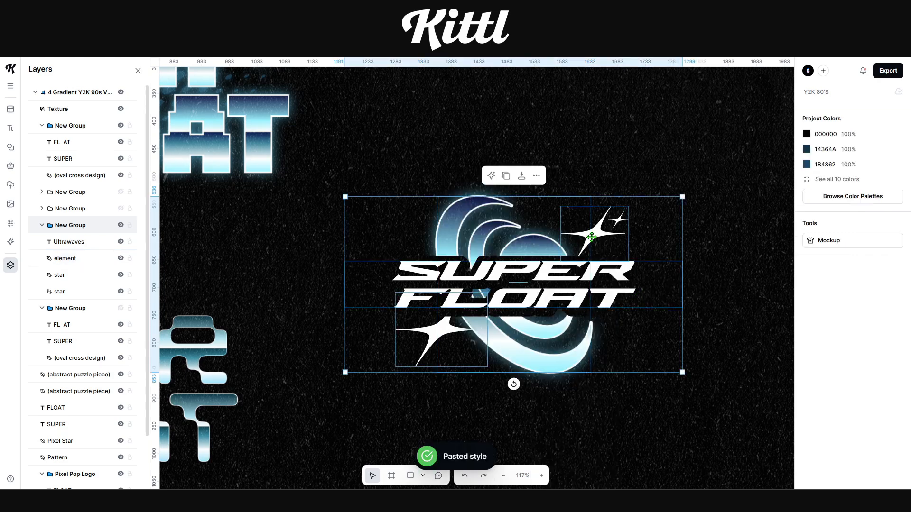
{"action": "left_click", "coordinate": [596, 236]}
{"action": "right_click", "coordinate": [596, 236]}
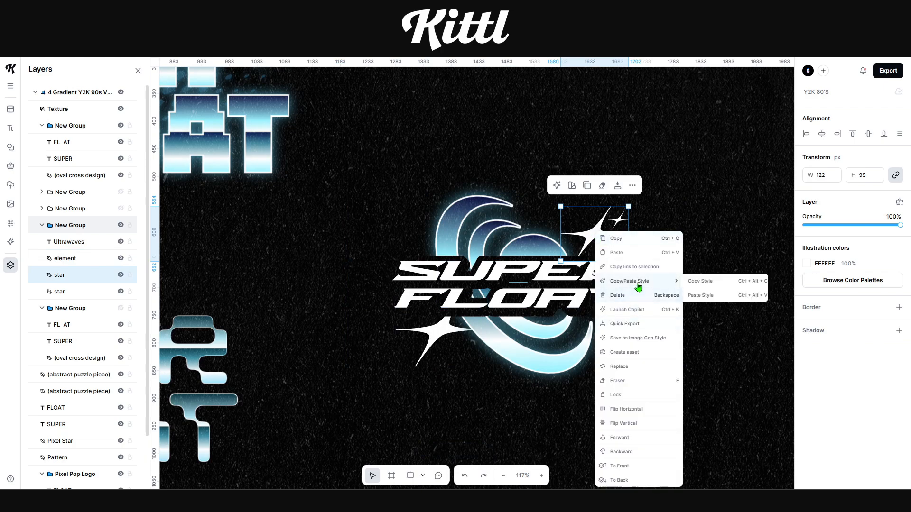
{"action": "left_click", "coordinate": [696, 296]}
{"action": "left_click", "coordinate": [436, 350]}
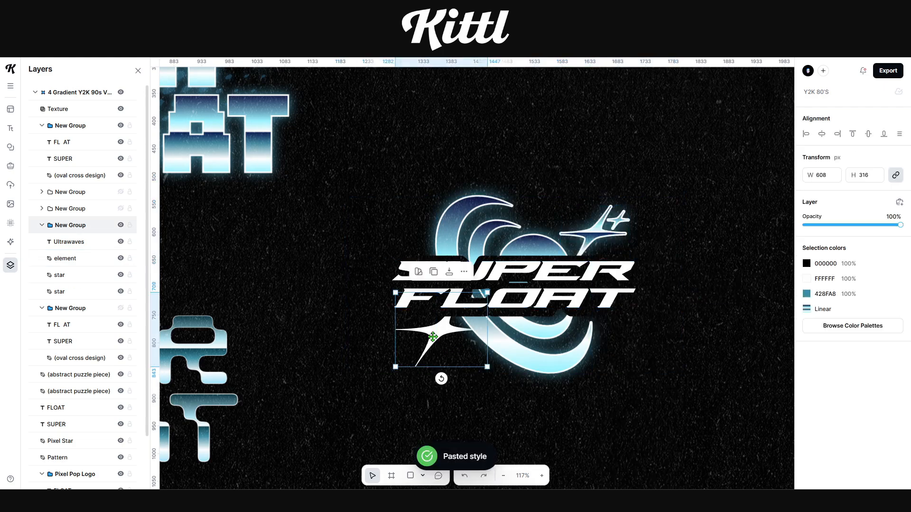
{"action": "right_click", "coordinate": [434, 340]}
{"action": "left_click", "coordinate": [532, 295]}
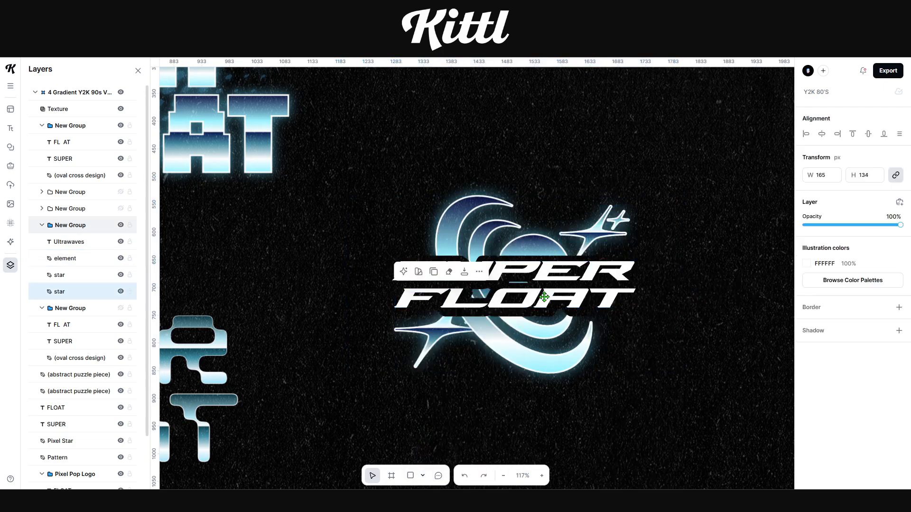
Step: Paste the light blue chrome style onto the white SUPER FLOAT text between the stars
{"action": "left_click", "coordinate": [509, 298]}
{"action": "right_click", "coordinate": [529, 301]}
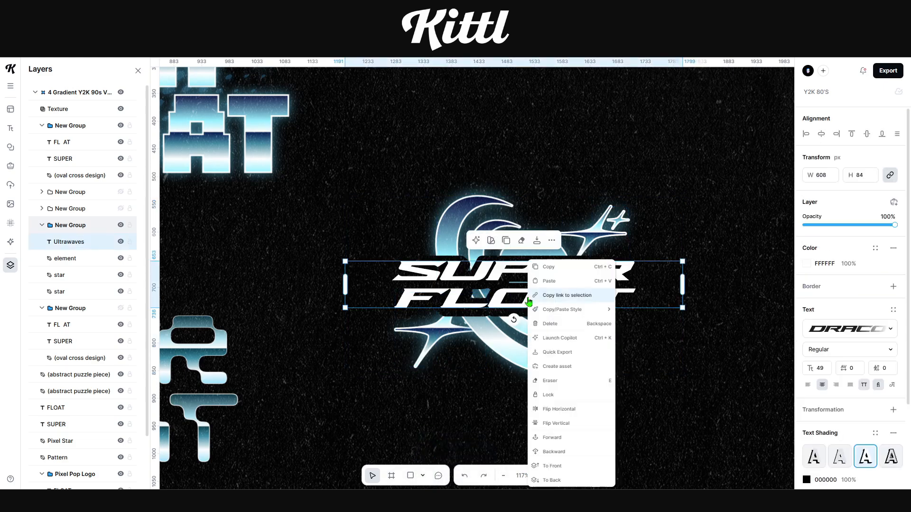